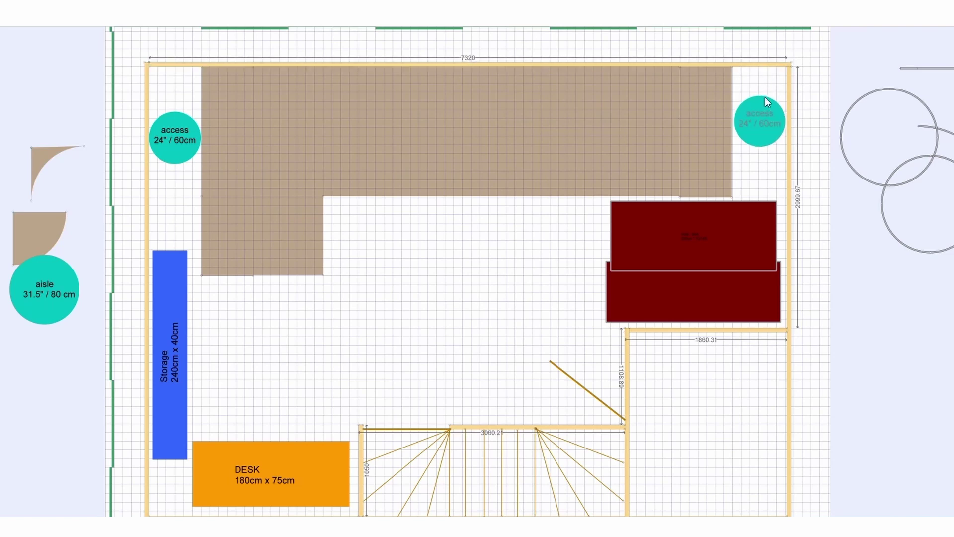
Place the 24" / 60cm access circle in the gap between the benchwork's right end and the wall
left_click(752, 102)
left_click(777, 81)
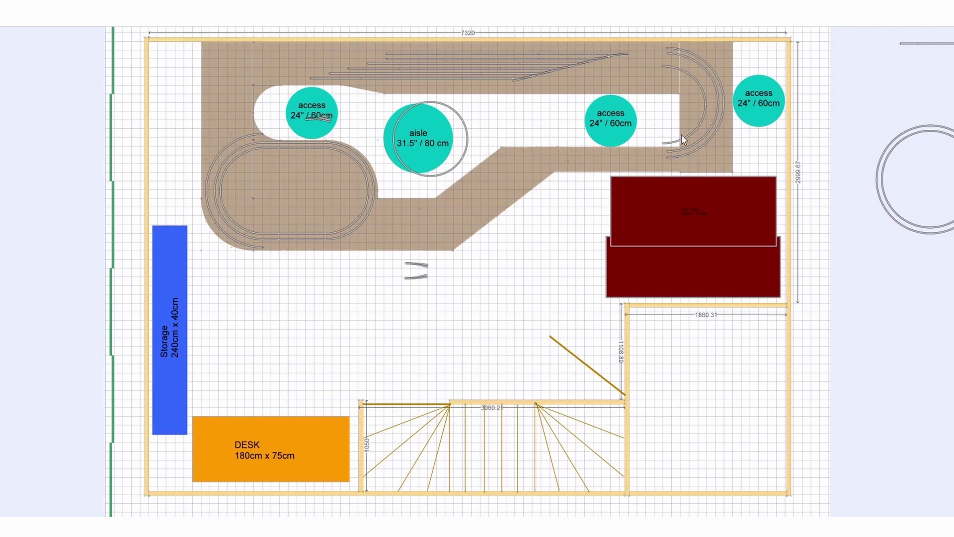
Move the staging yard tracks slightly to the right and closer to the back wall
scroll(726, 144, "up", 3, "ctrl")
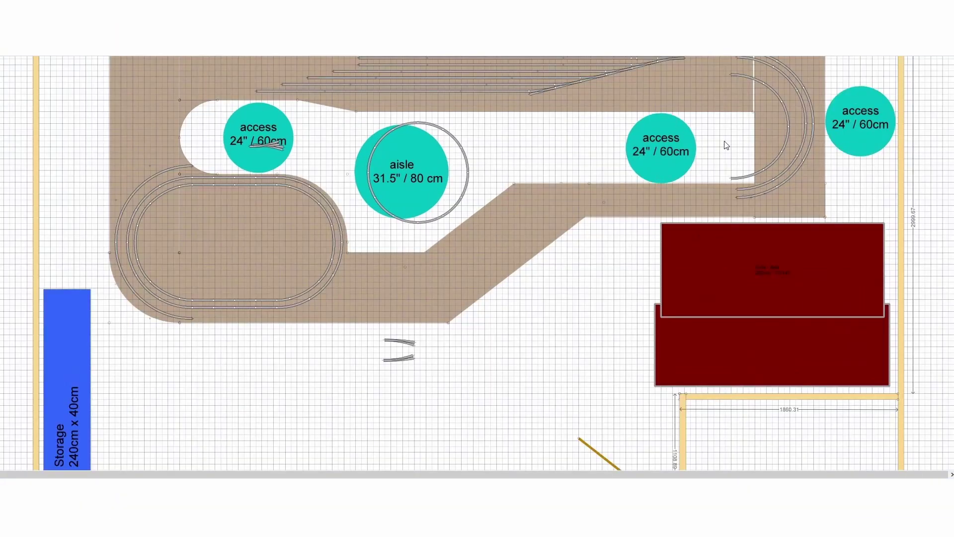
scroll(746, 147, "up", 3)
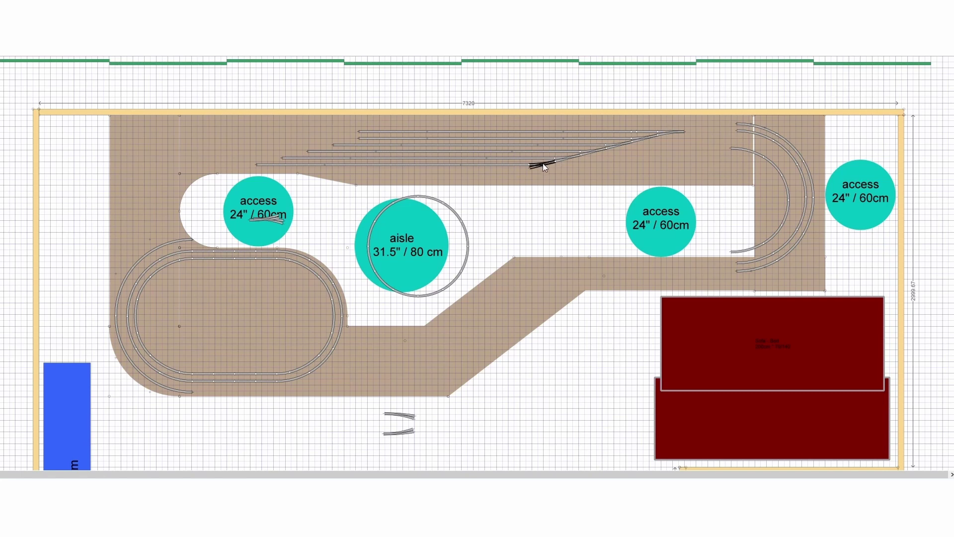
mouse_move(543, 163)
left_mouse_down()
mouse_move(574, 159)
mouse_move(462, 158)
mouse_move(560, 154)
mouse_move(572, 169)
mouse_move(553, 173)
mouse_move(529, 157)
mouse_move(561, 159)
left_mouse_up()
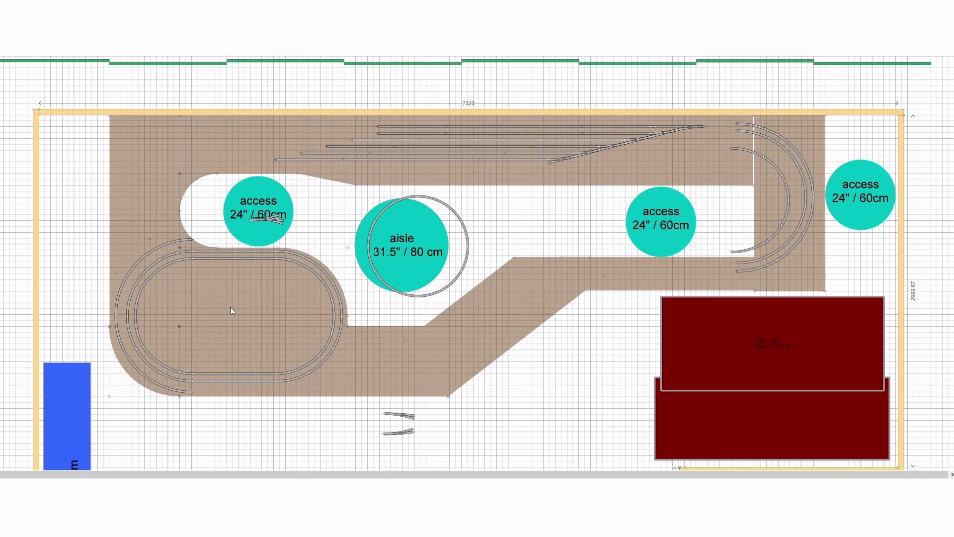
scroll(230, 299, "down", 3)
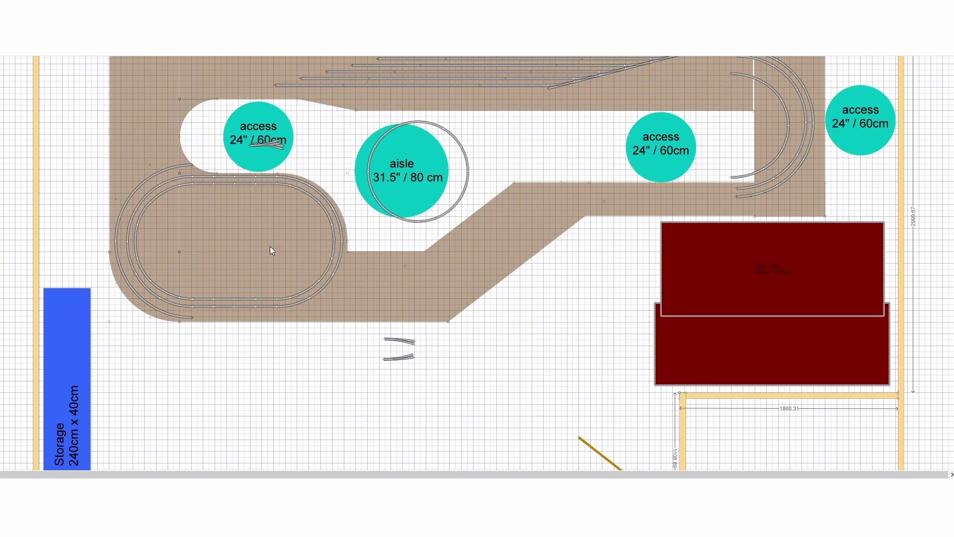
Try moving the outer oval of the left lobe to the benchwork's right end around the access circle, and undo the move
scroll(207, 254, "up", 3)
left_click_drag(205, 252, 682, 150)
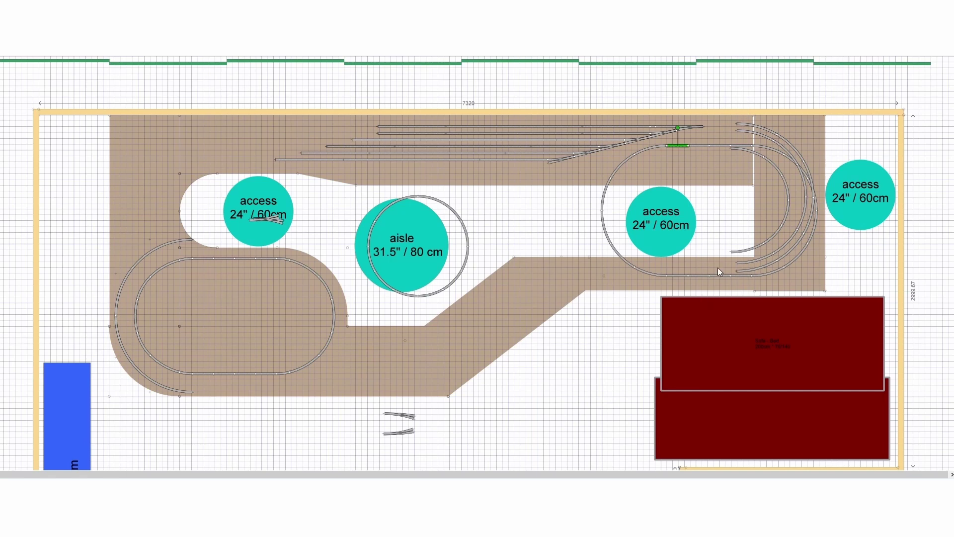
key("ctrl+z")
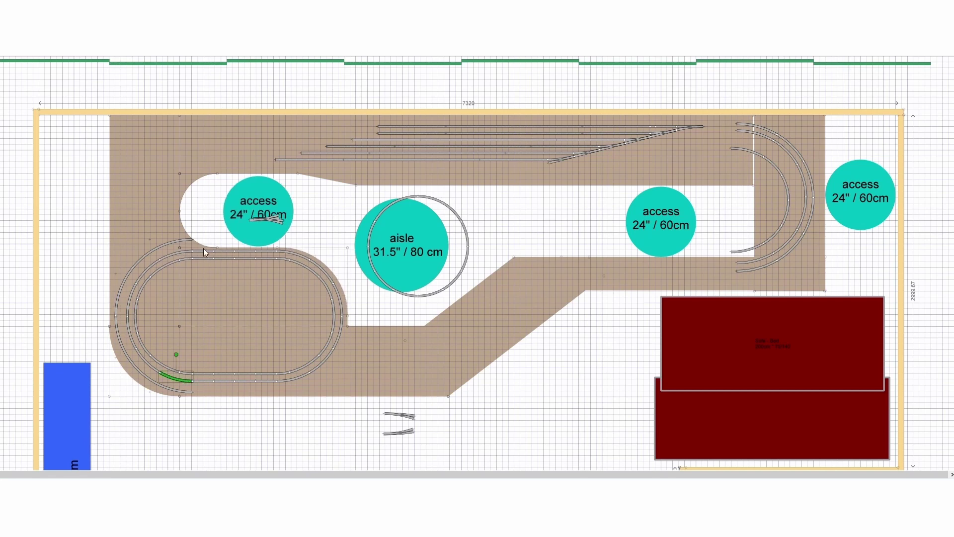
scroll(598, 360, "down", 1)
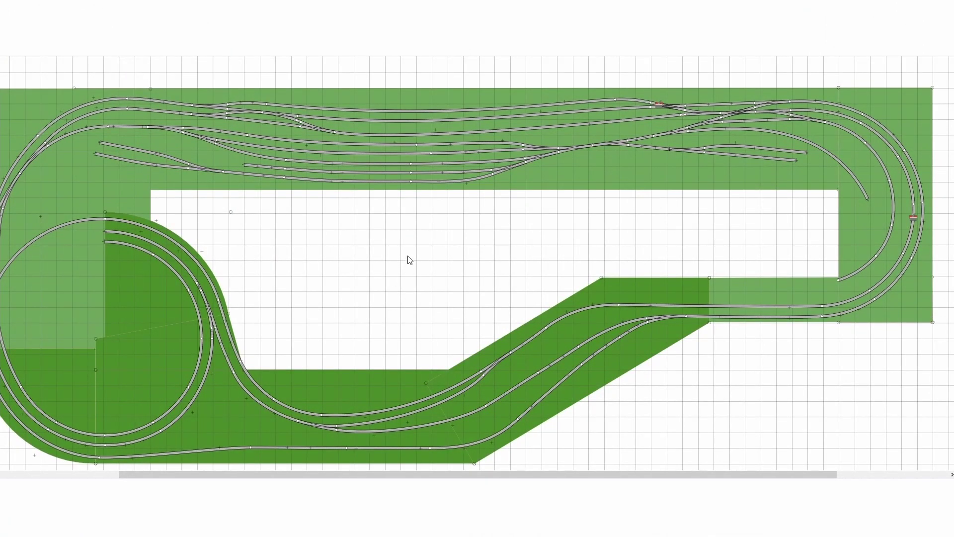
Highlight the second main track along the back of the layout, and examine the curves of the right-hand turnback
left_click_drag(14, 181, 172, 111)
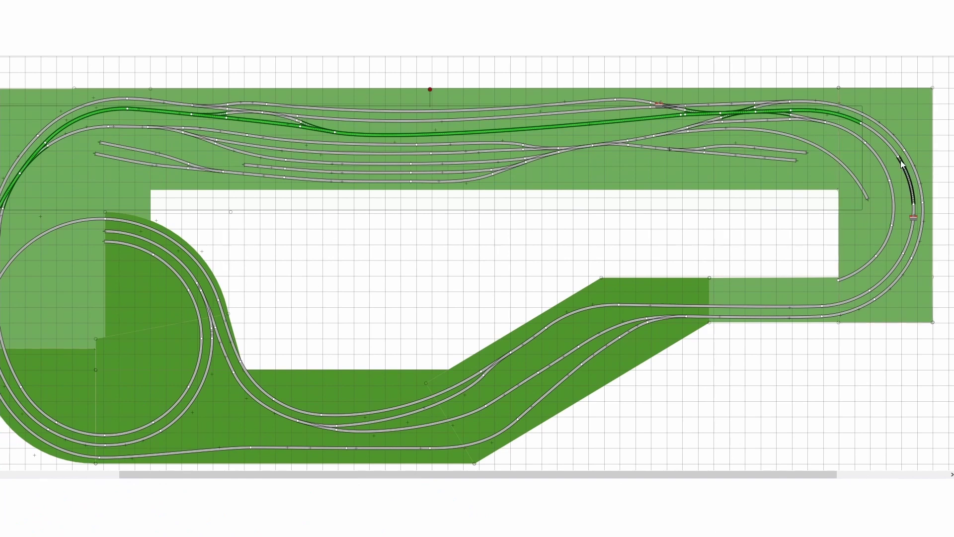
left_click(901, 160)
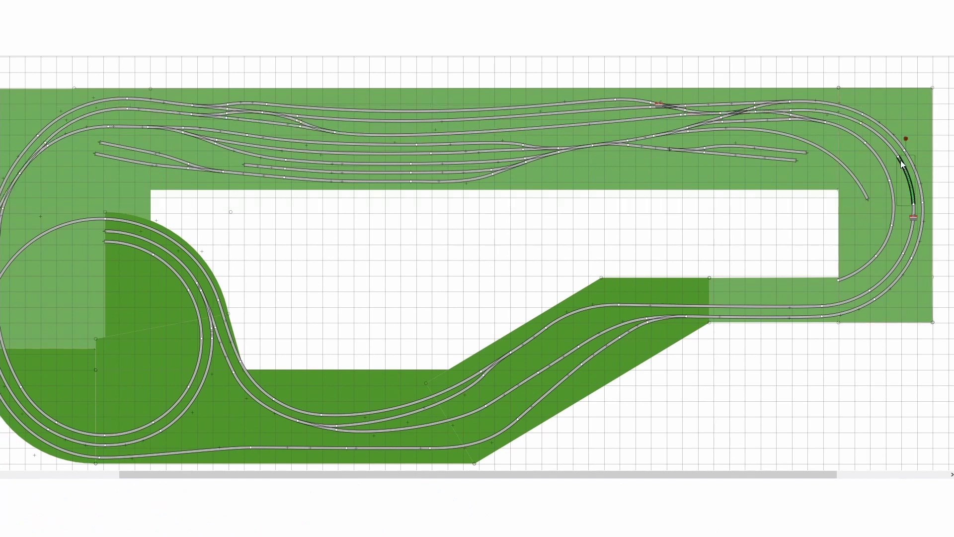
left_click(862, 268)
left_click(852, 135, "ctrl")
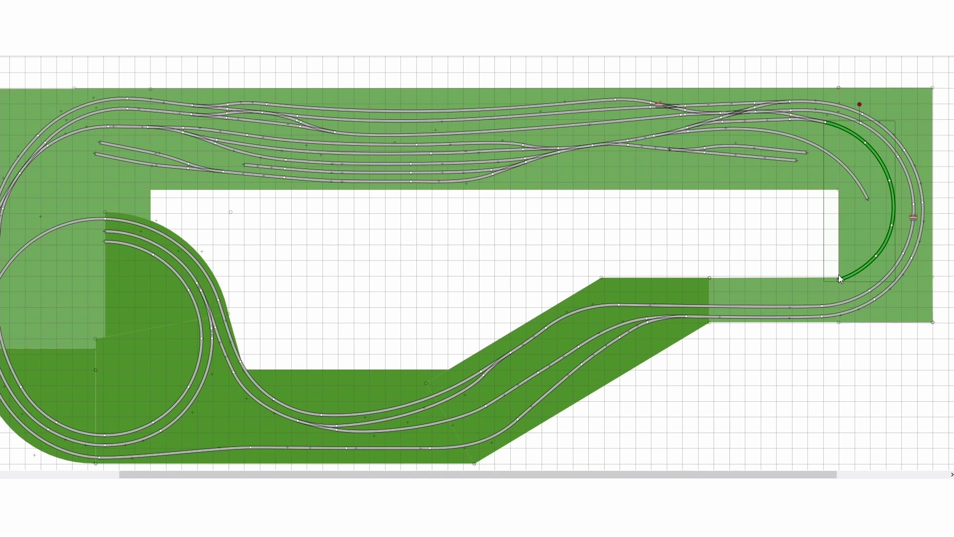
left_click(872, 143)
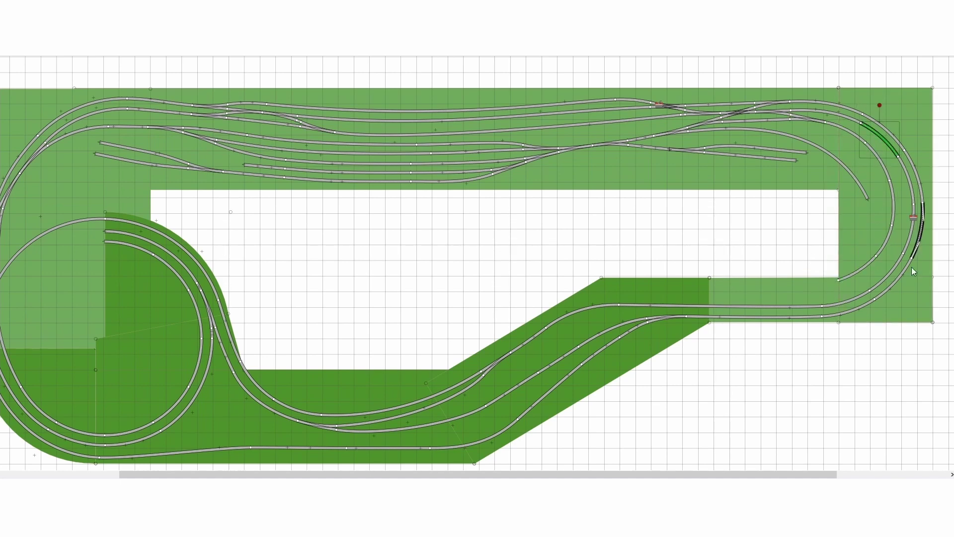
Trace the main line from the right-hand turnback along the front, around the outer left loop and back by highlighting its track sections
left_click(782, 306)
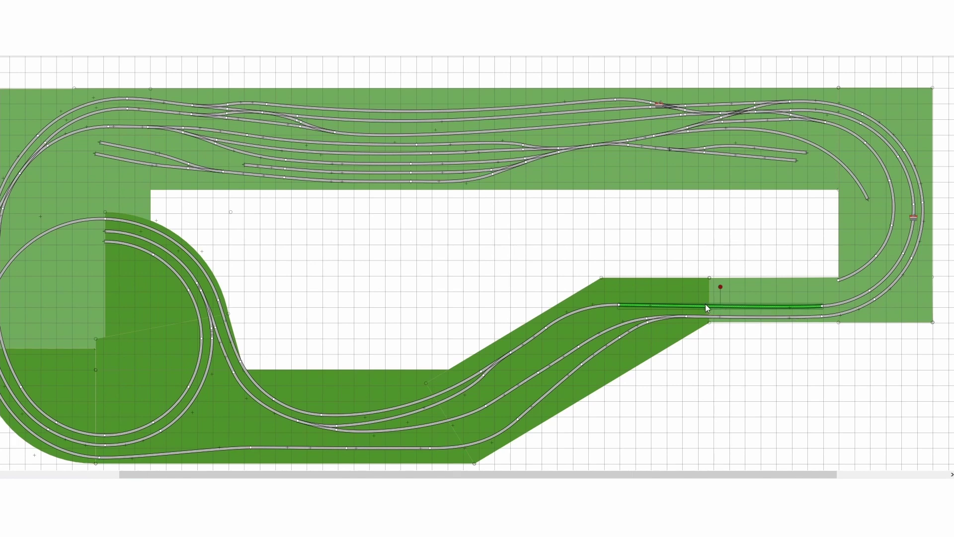
left_click(404, 405, "ctrl")
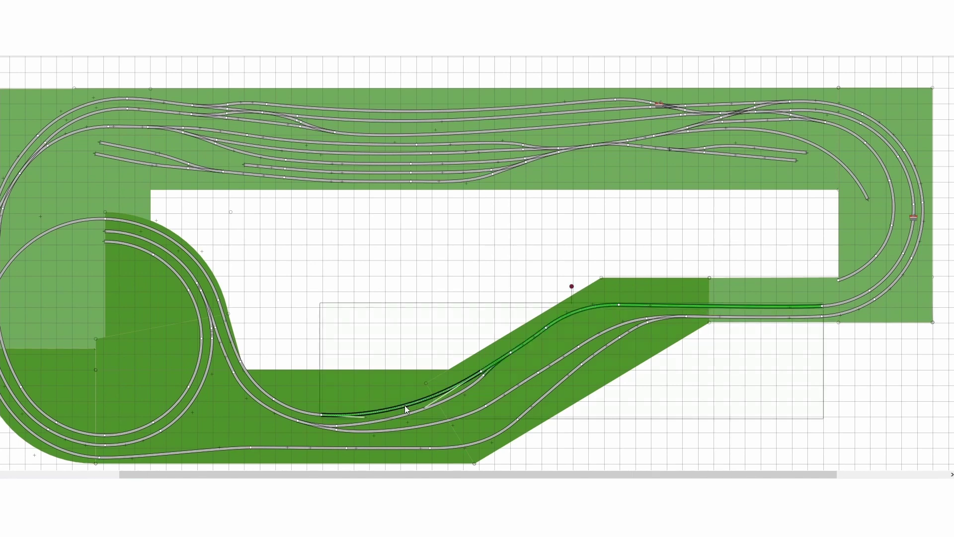
left_click(222, 314, "ctrl")
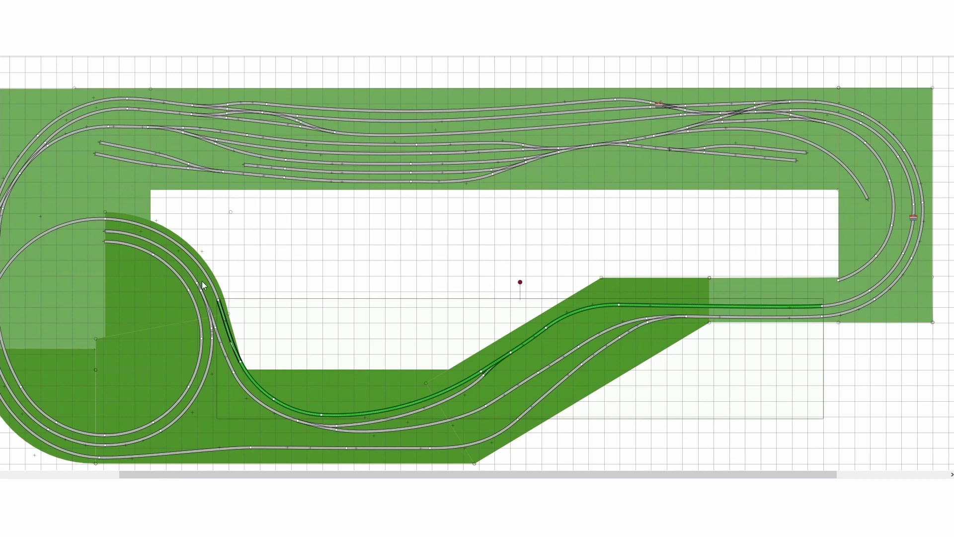
left_click(118, 218, "ctrl")
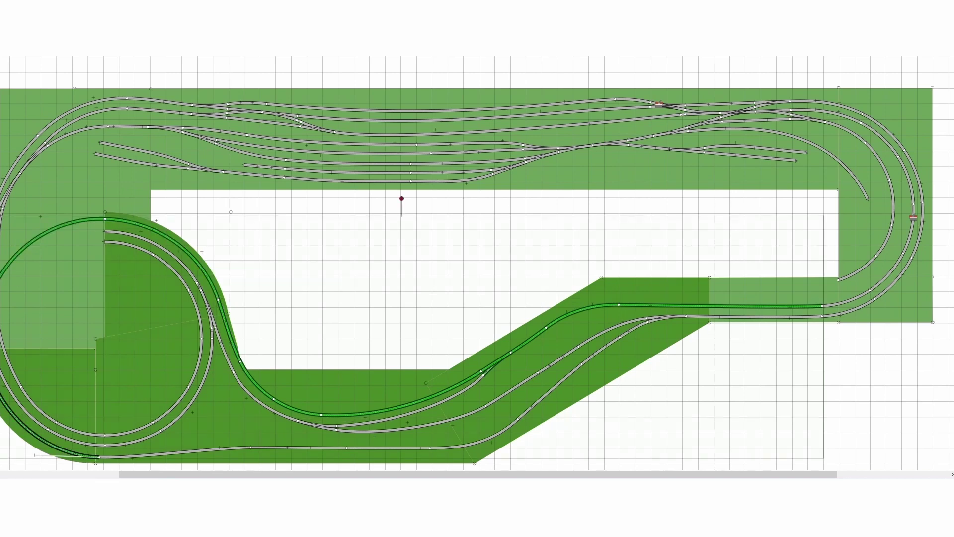
left_click(279, 447, "ctrl")
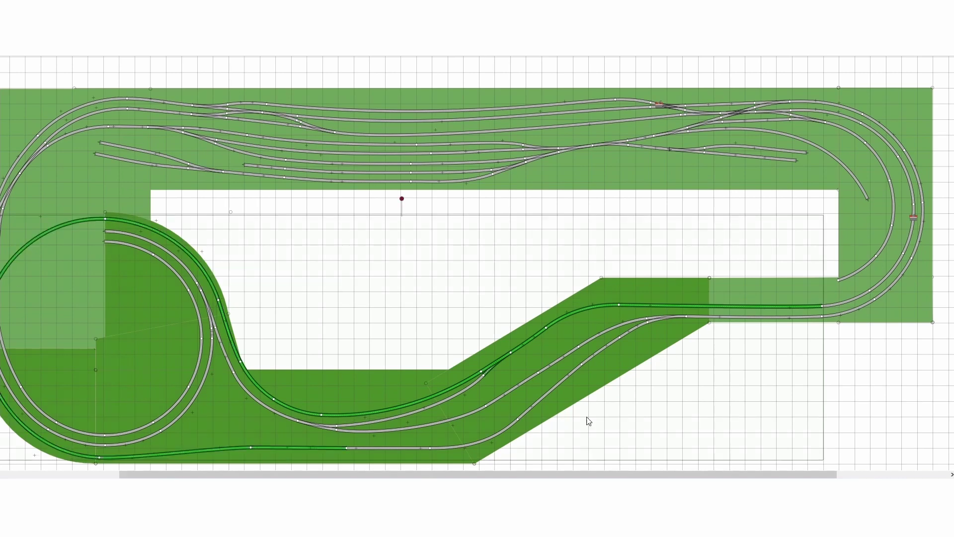
left_click(576, 368, "ctrl")
left_click(780, 318, "ctrl")
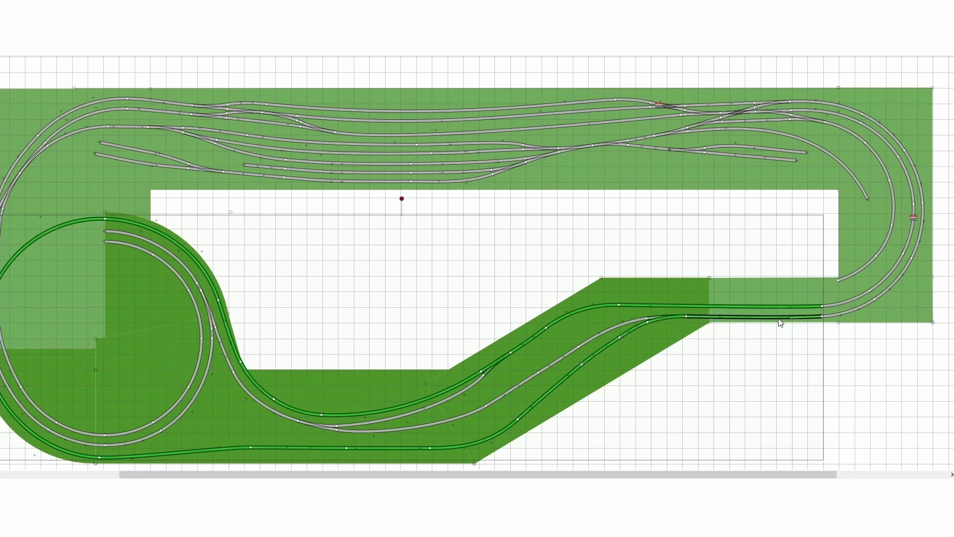
left_click(853, 310, "ctrl")
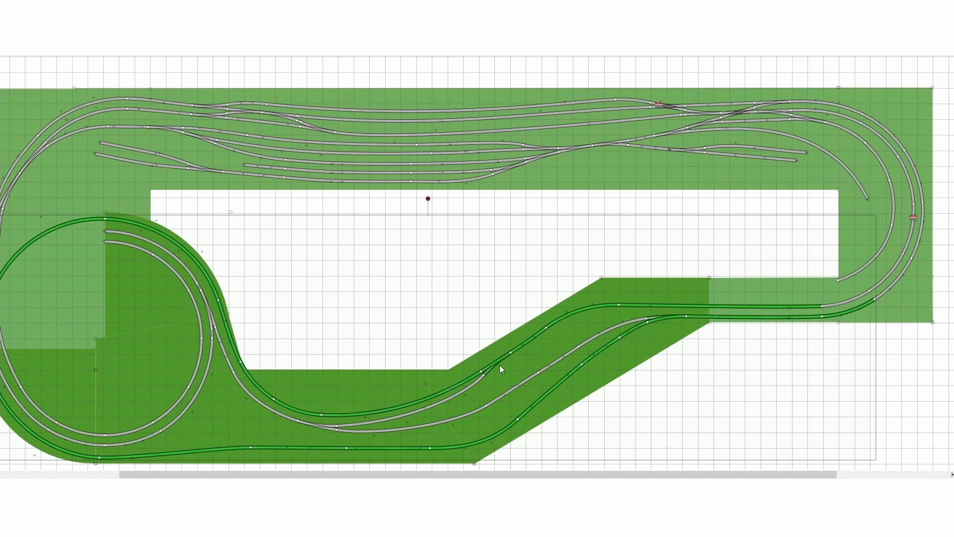
Trace the route from the middle track of the left lobe along the front and around the outer right-hand curve, and clear the highlighting
left_click(178, 258)
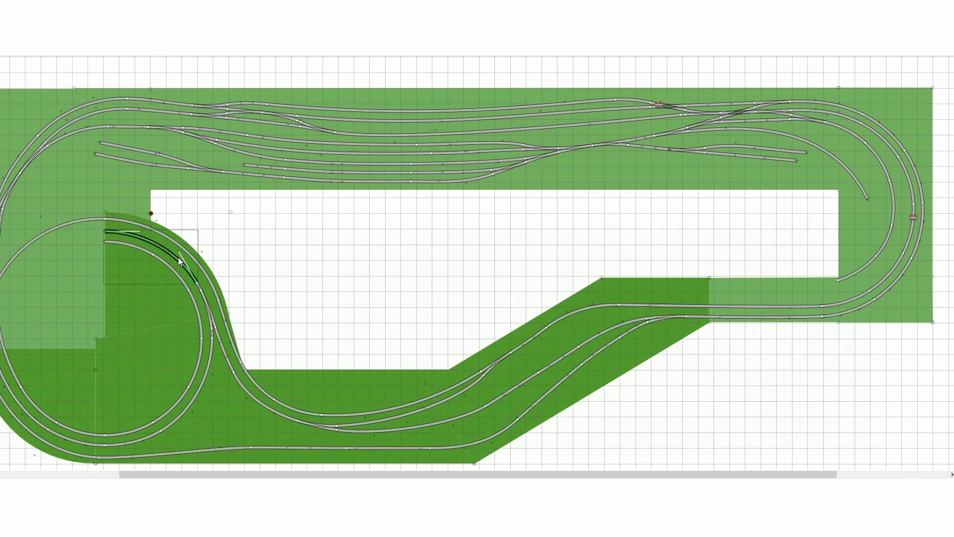
left_click(261, 404, "shift")
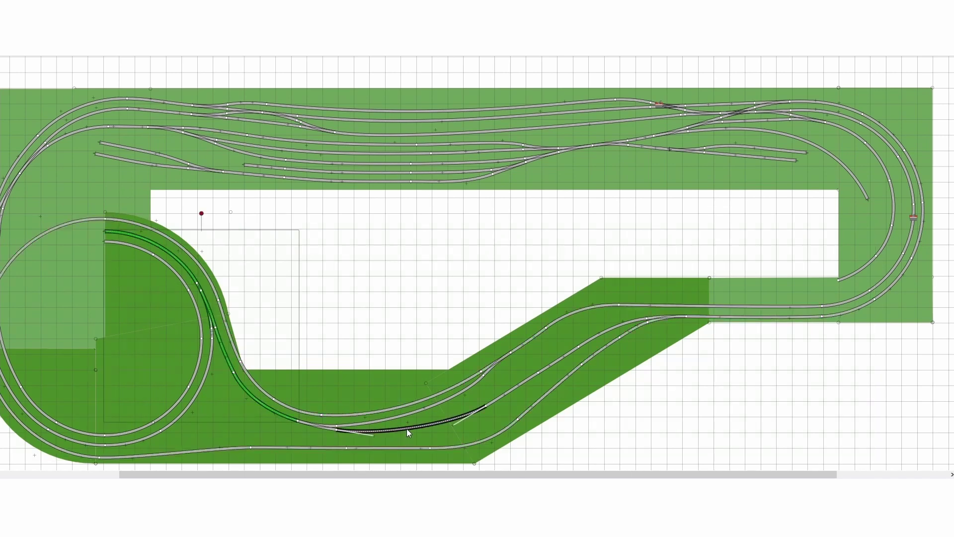
left_click(407, 427, "shift")
left_click(562, 363, "shift")
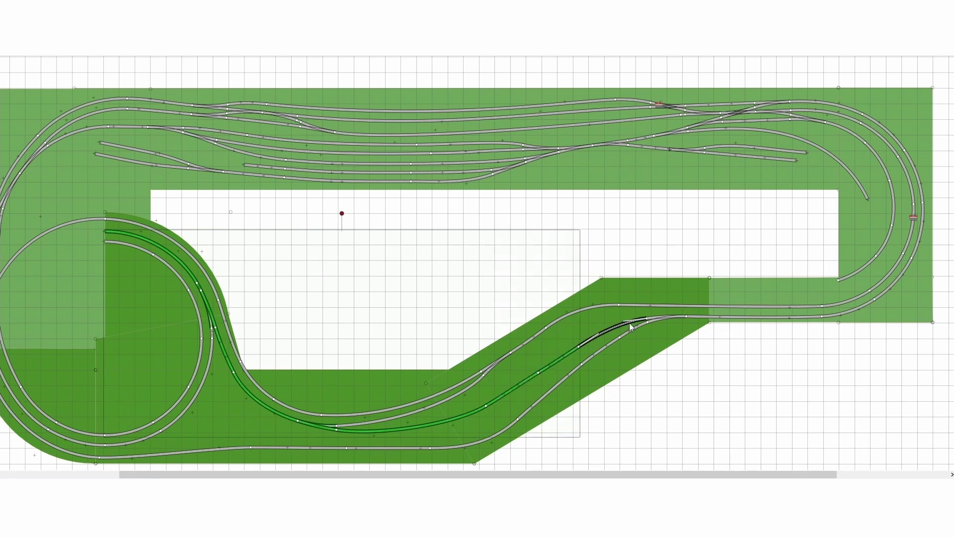
left_click(755, 320, "shift")
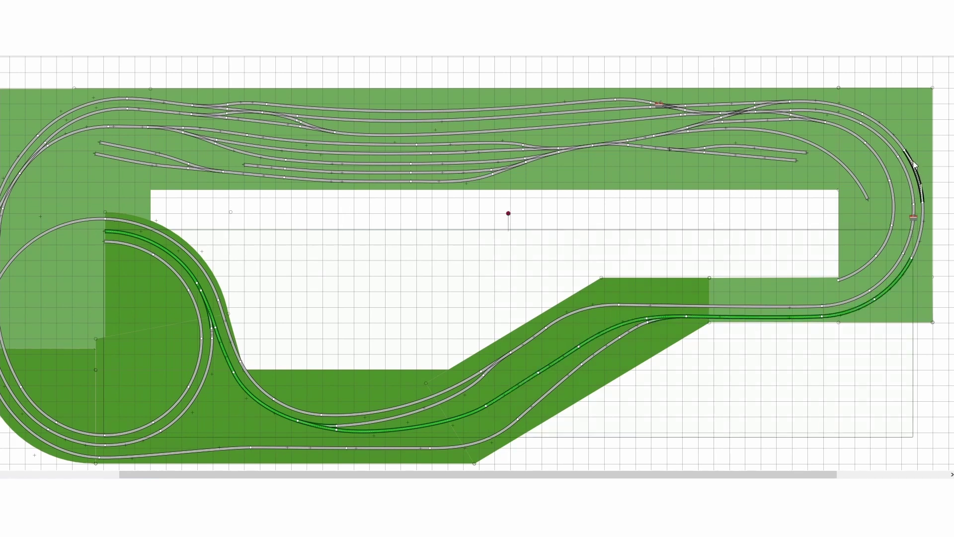
left_click(747, 102, "ctrl")
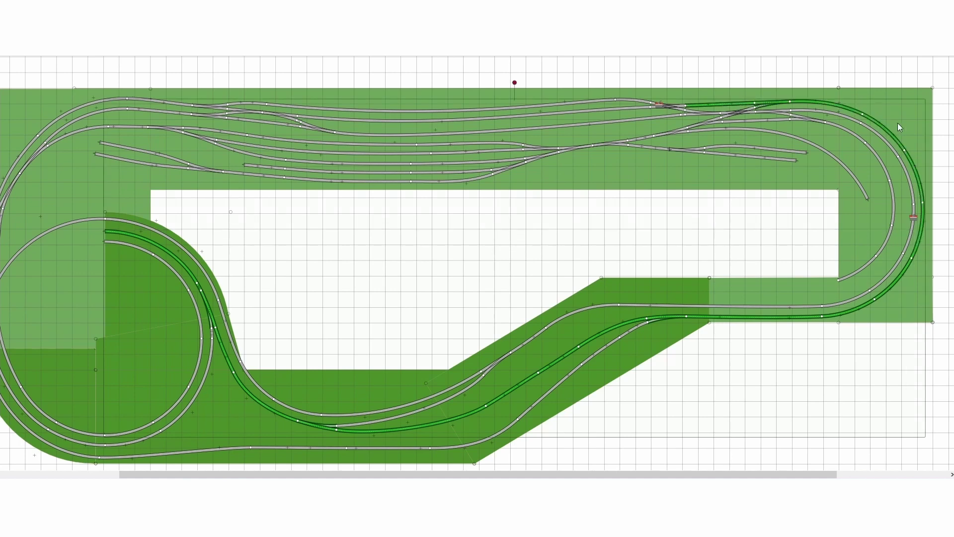
left_click(554, 271)
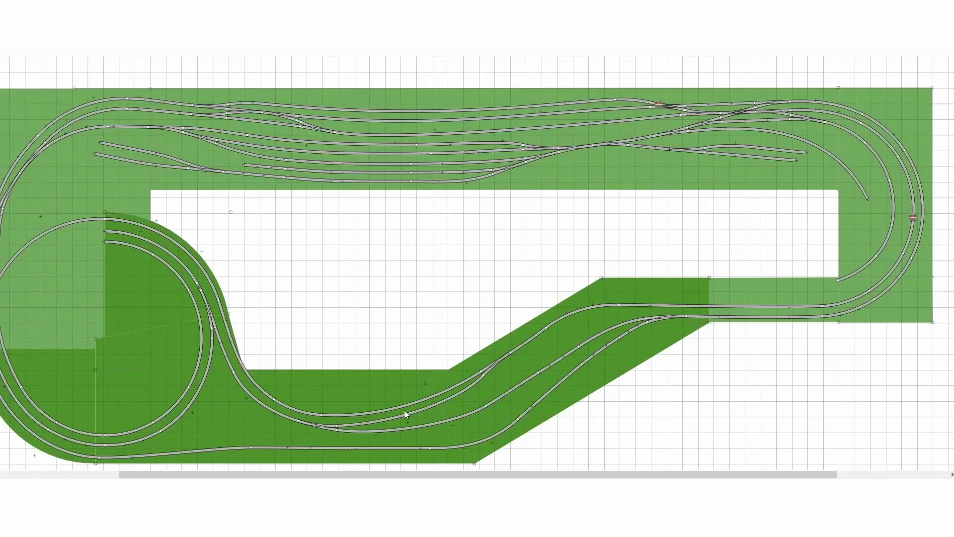
left_click(231, 366)
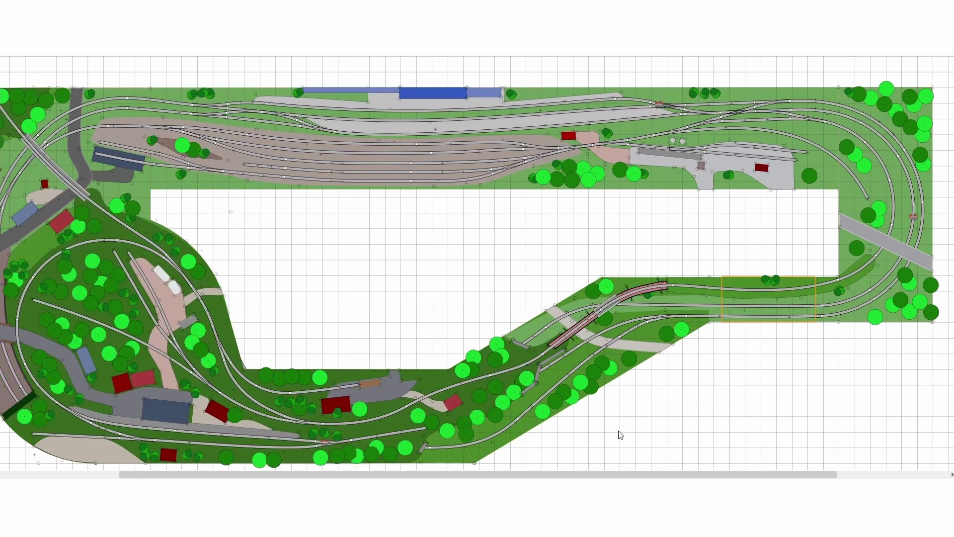
On the scenic level, trace the line from the right-hand straight across the bridge and around the left loop by highlighting its sections
left_click_drag(621, 467, 574, 469)
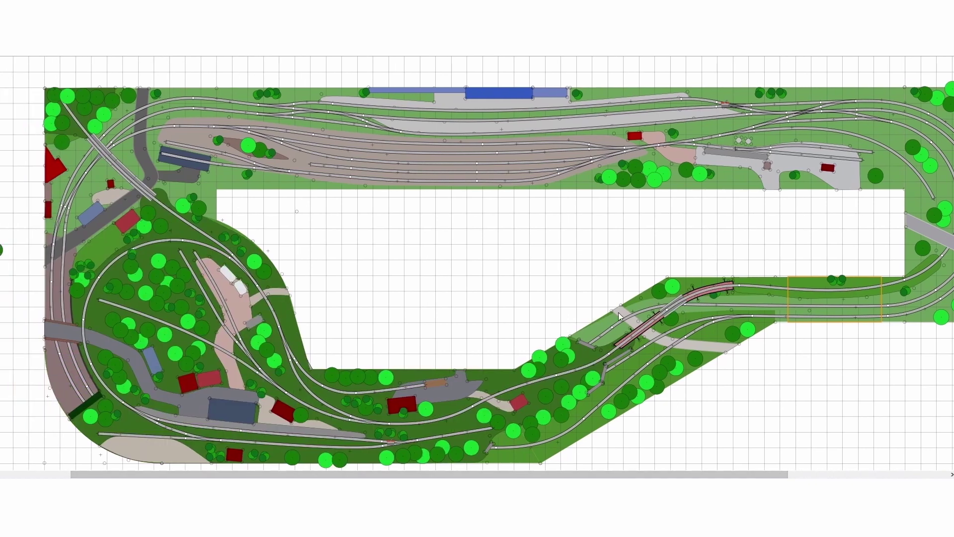
scroll(694, 330, "down", 1)
scroll(926, 208, "up", 1, "ctrl")
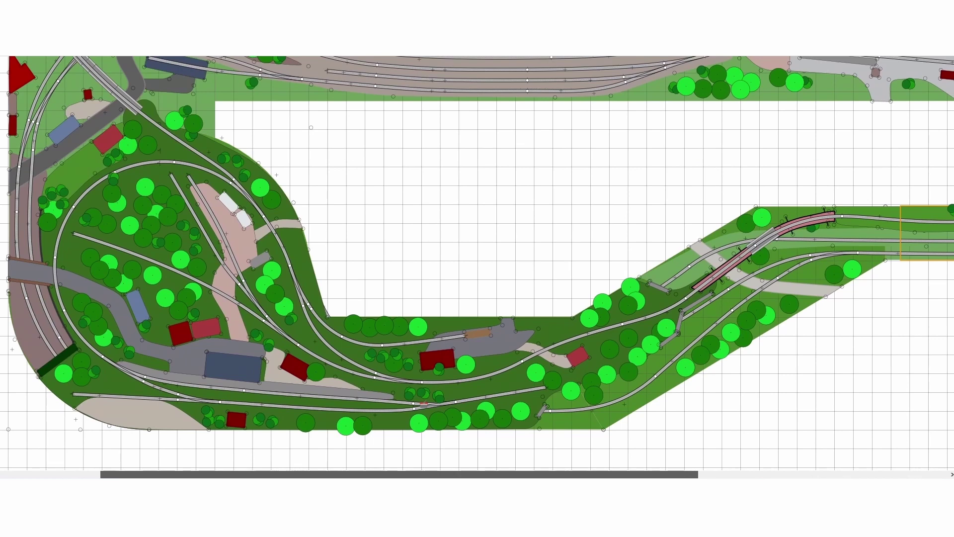
left_click(928, 221)
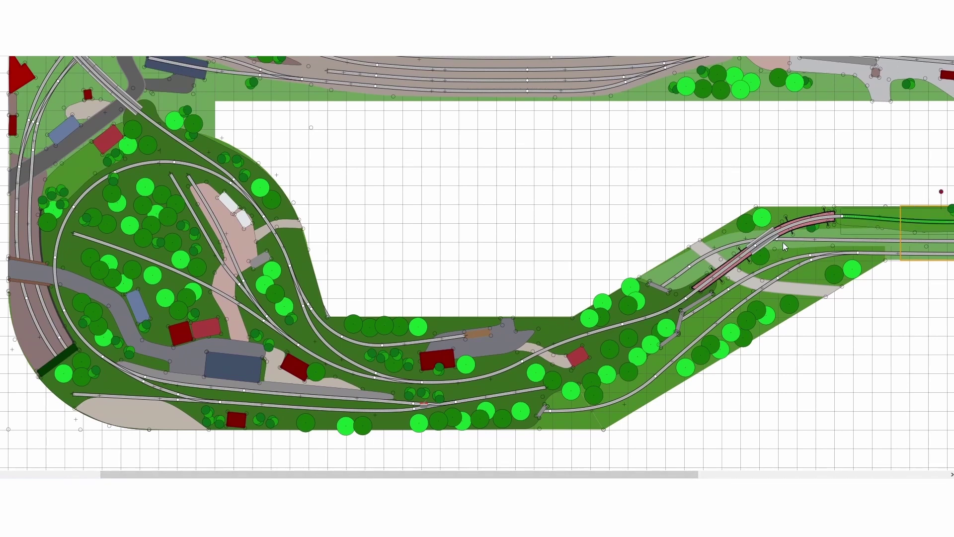
left_click(673, 307, "ctrl")
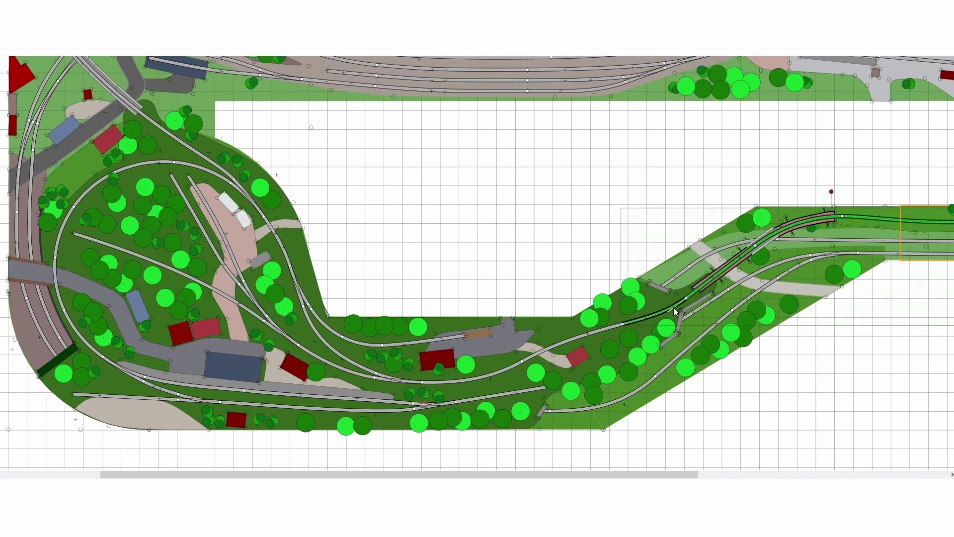
left_click(458, 382, "ctrl")
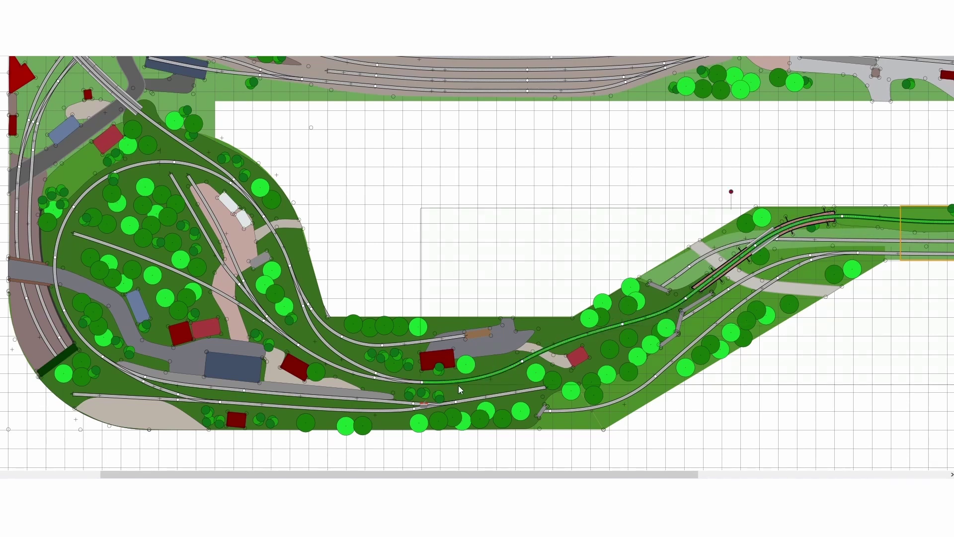
left_click(330, 348, "ctrl")
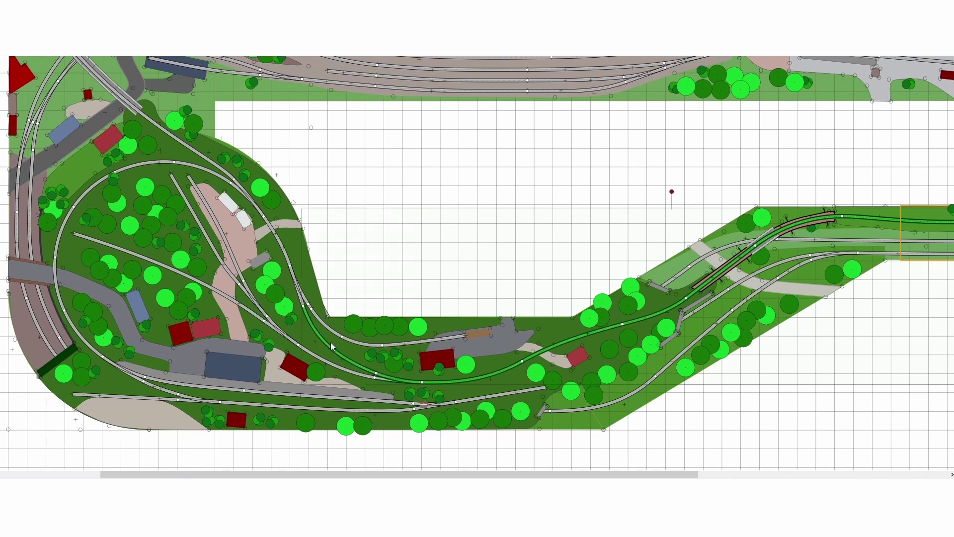
left_click(285, 259, "ctrl")
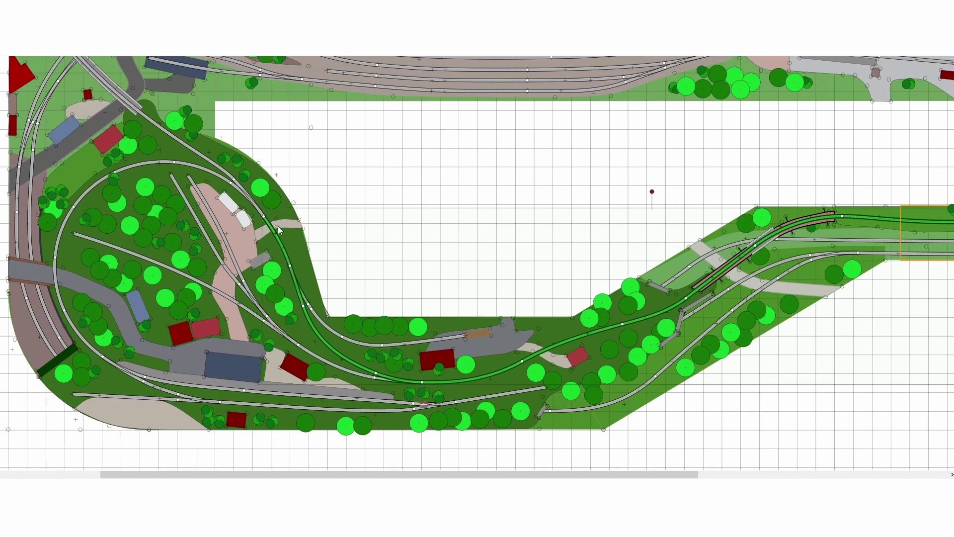
left_click(204, 167, "ctrl")
left_click(96, 191, "ctrl")
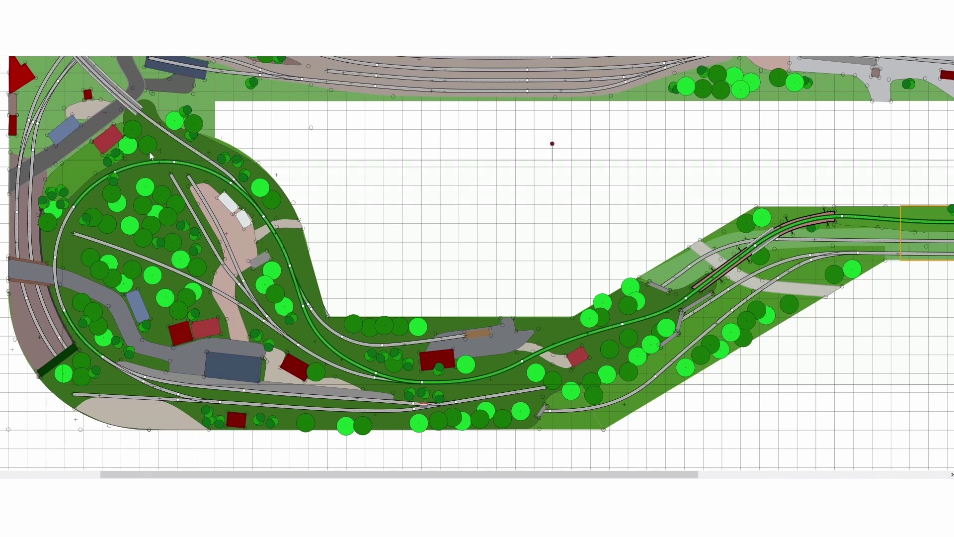
left_click(59, 251, "ctrl")
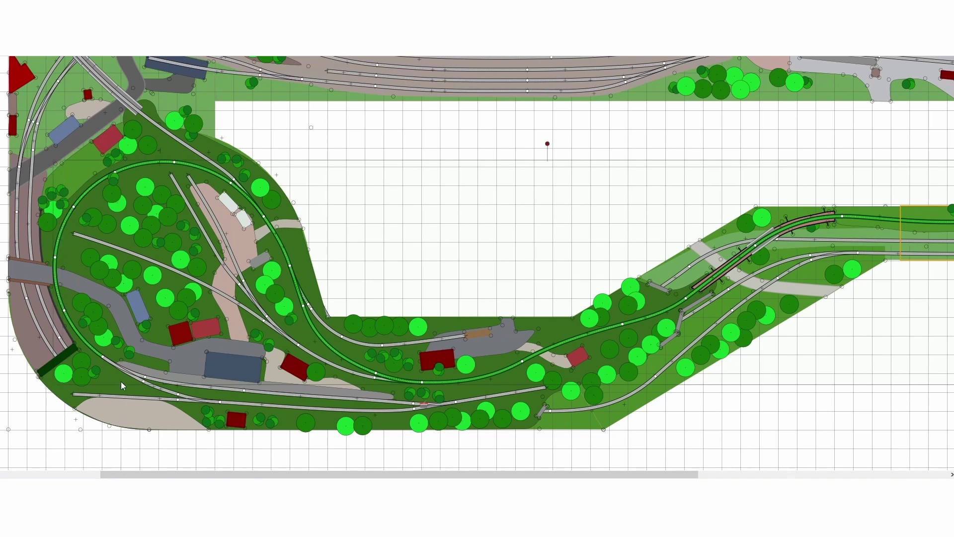
Extend the highlighted route from the left loop along the parallel front tracks to their right-hand end, and clear the highlighting
left_click(143, 379, "ctrl")
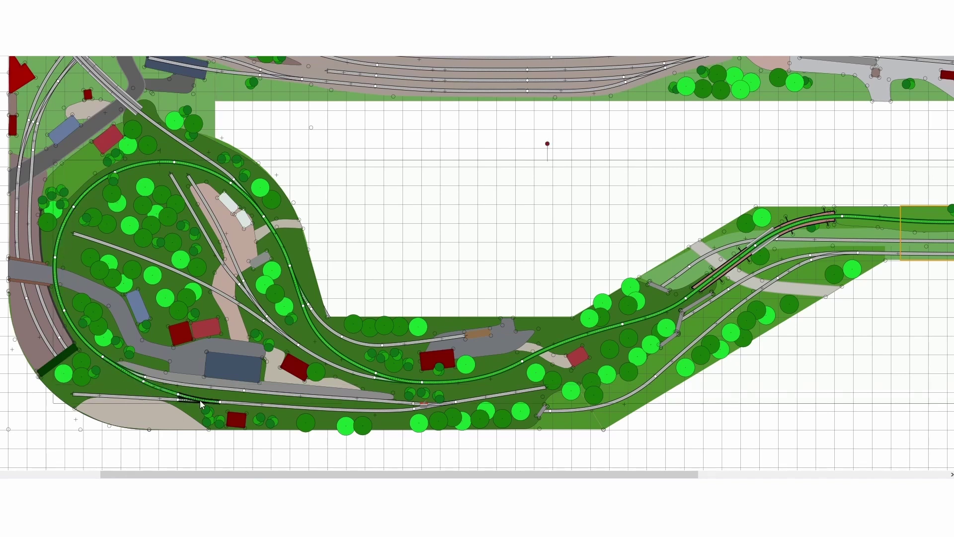
left_click(287, 406, "ctrl")
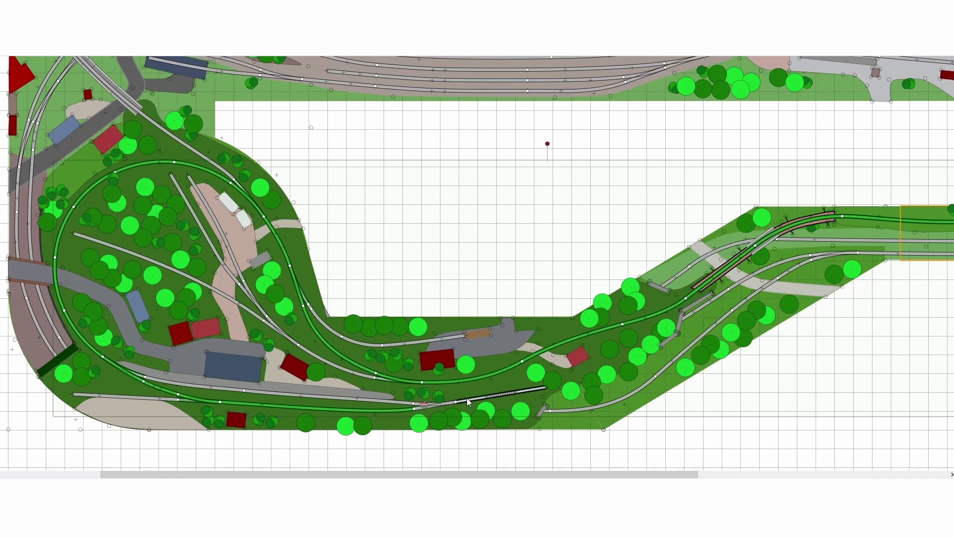
left_click(392, 399, "ctrl")
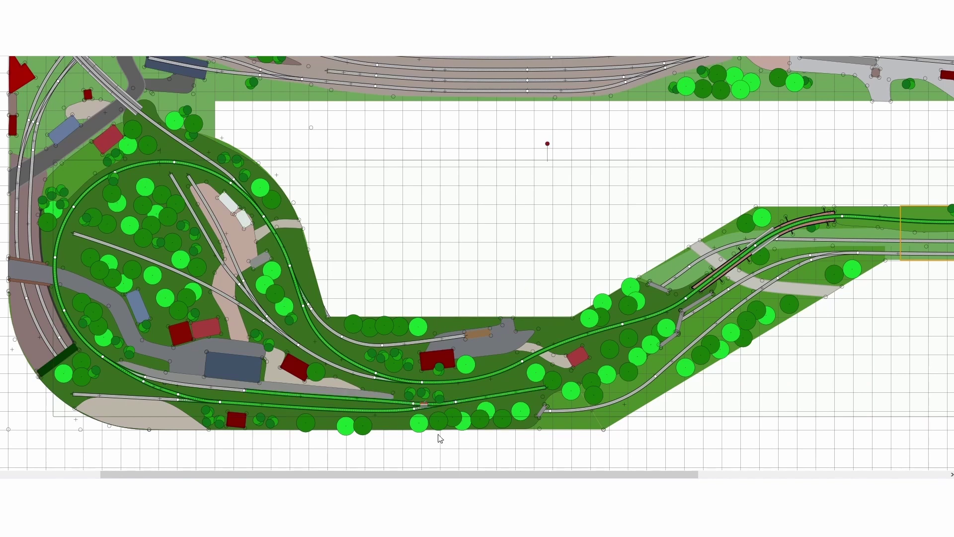
left_click(469, 398, "ctrl")
left_click(352, 291)
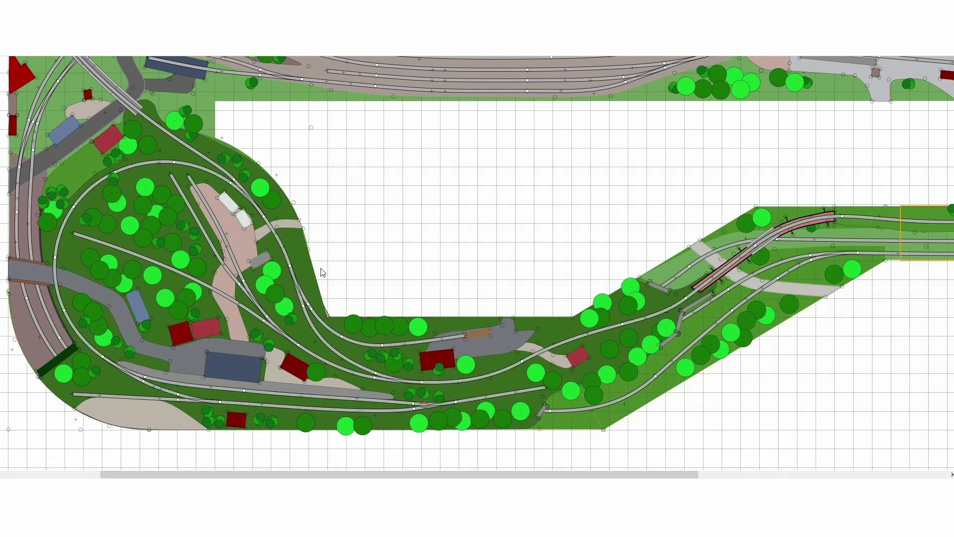
Highlight the short siding at the small grey yard and the three spurs inside the left loop, and clear the highlighting
left_click(354, 342)
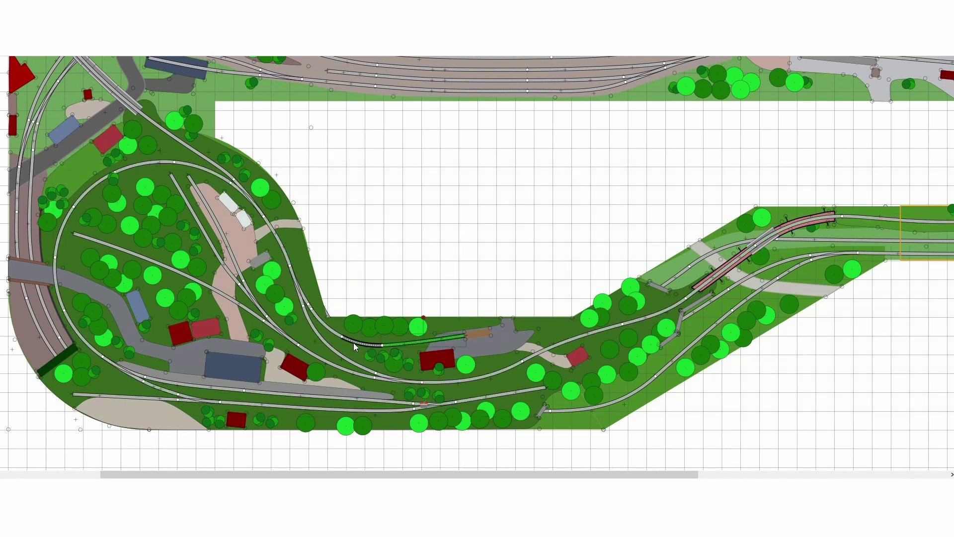
left_click(336, 333, "ctrl")
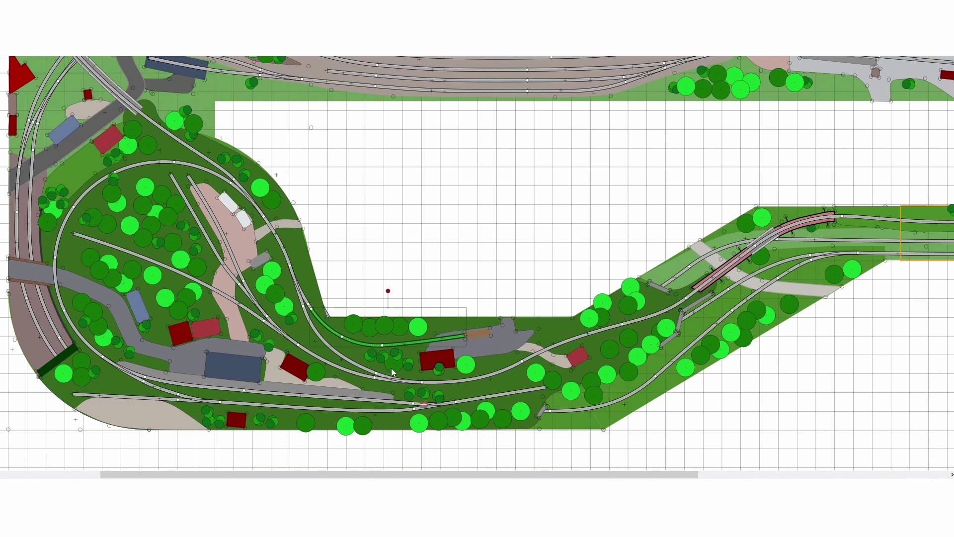
left_click(342, 367)
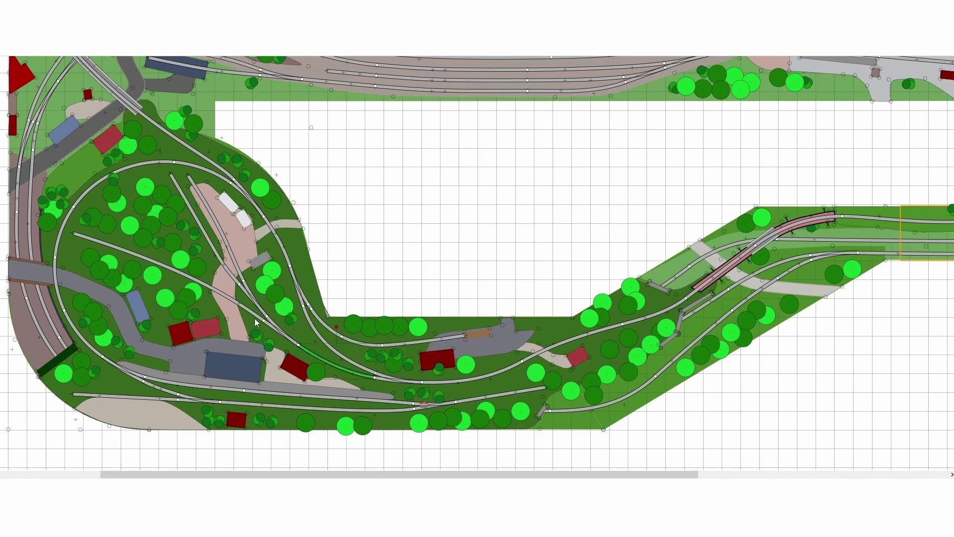
left_click(206, 211, "shift")
left_click(197, 219, "shift")
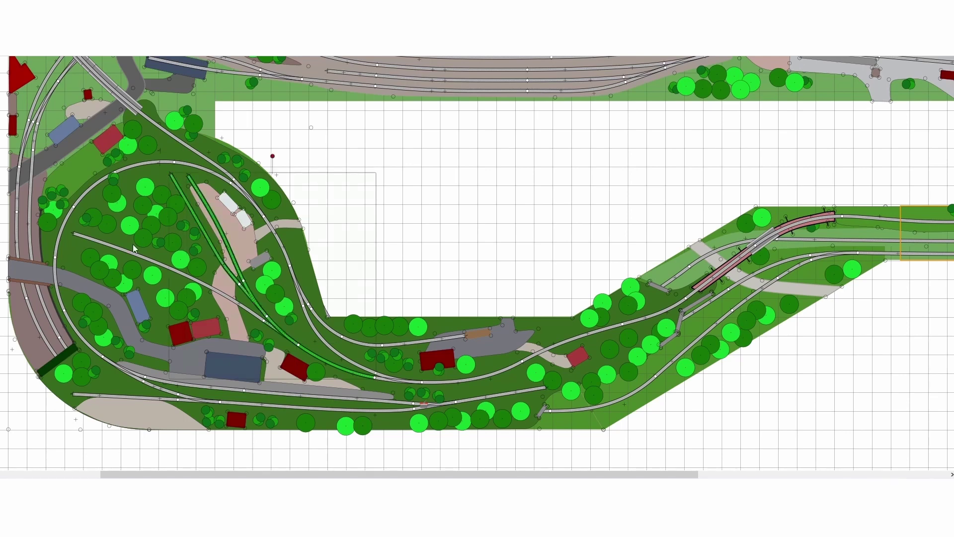
left_click(132, 259, "shift")
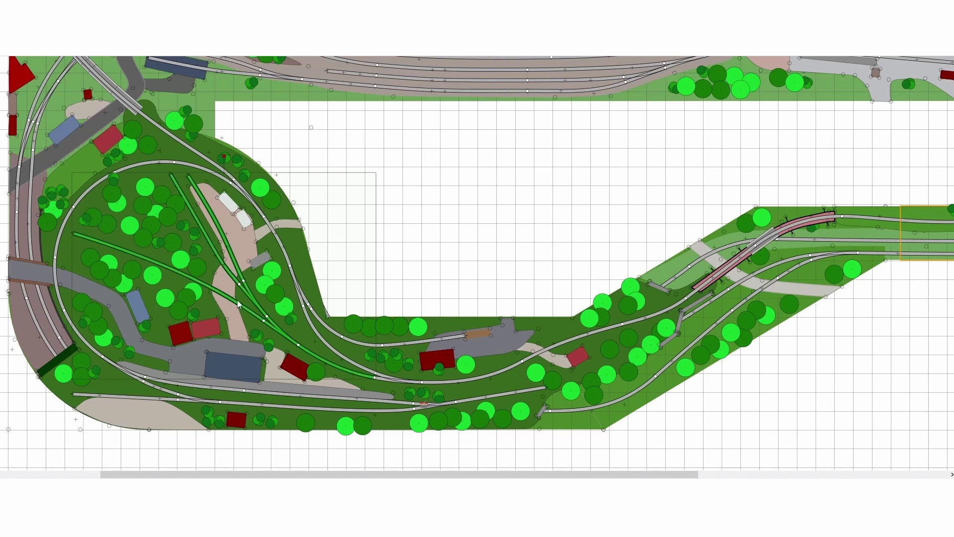
left_click(361, 177)
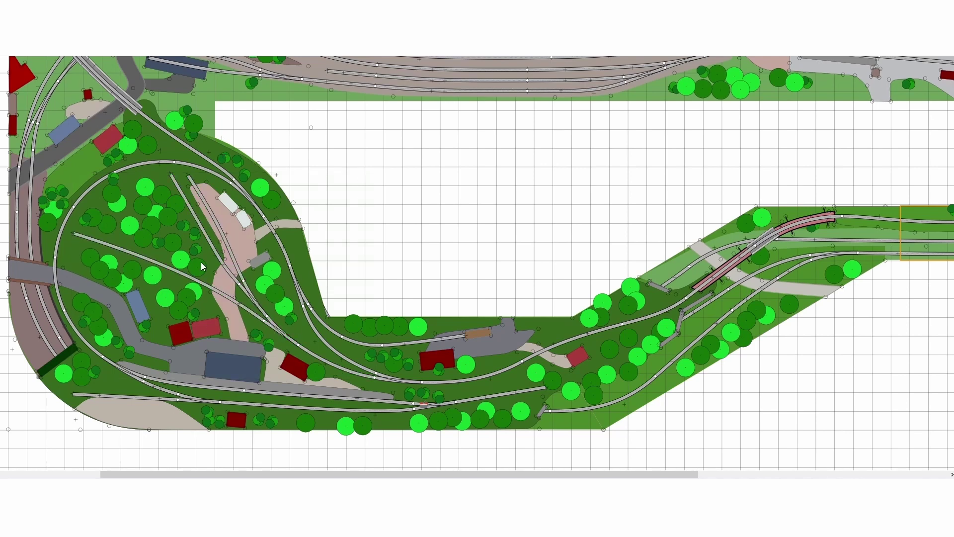
Highlight the branch track from the left loop over the main lines to the wooded corner, and clear the highlighting
left_click(119, 395)
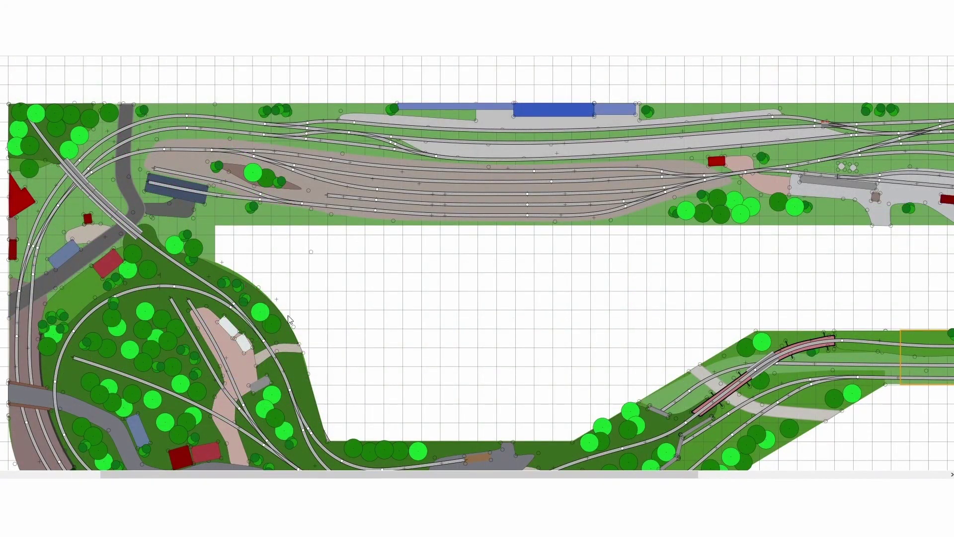
left_click(229, 298)
left_click(229, 297)
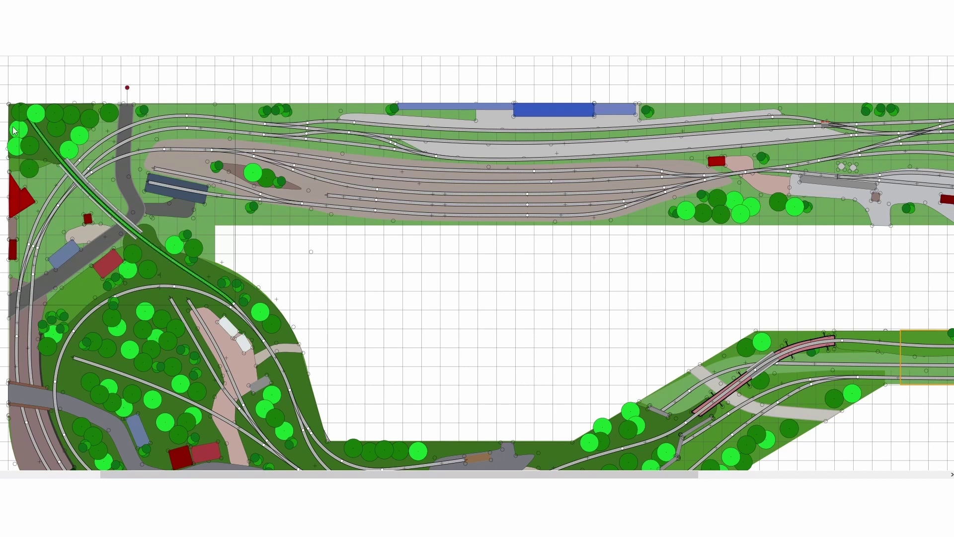
left_click(268, 259)
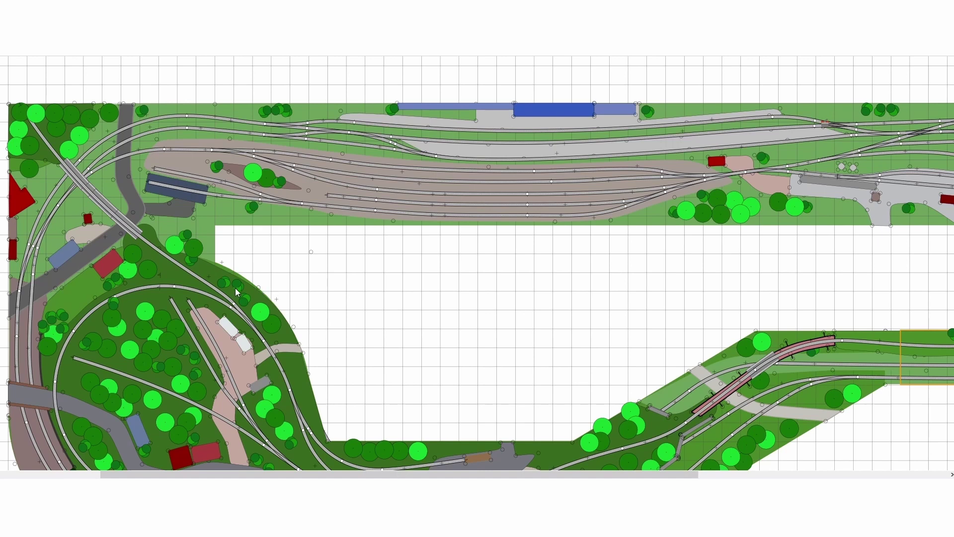
Highlight the outermost main track along the left edge to the tunnel portal, and select the dark blue building beside the front platform
scroll(183, 274, "down", 3)
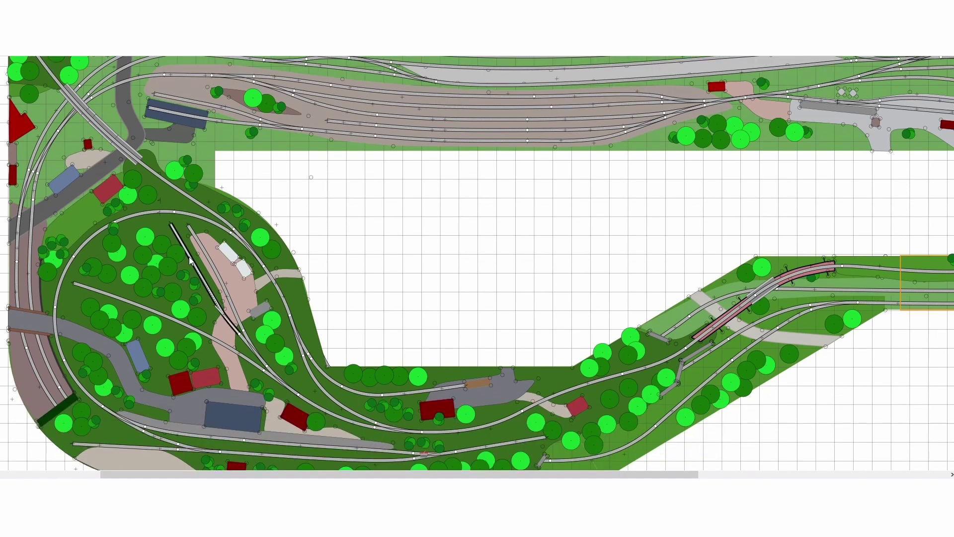
scroll(188, 257, "down", 2)
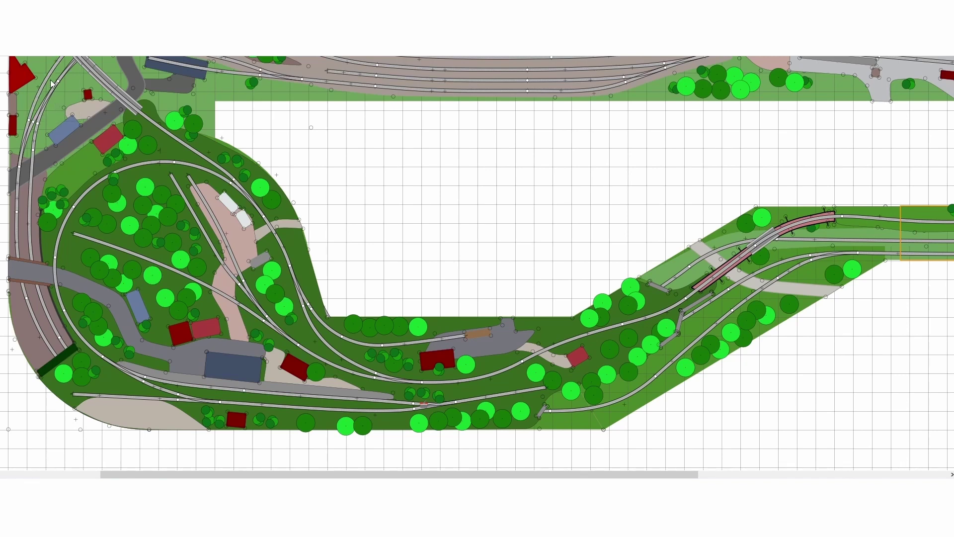
left_click(30, 196)
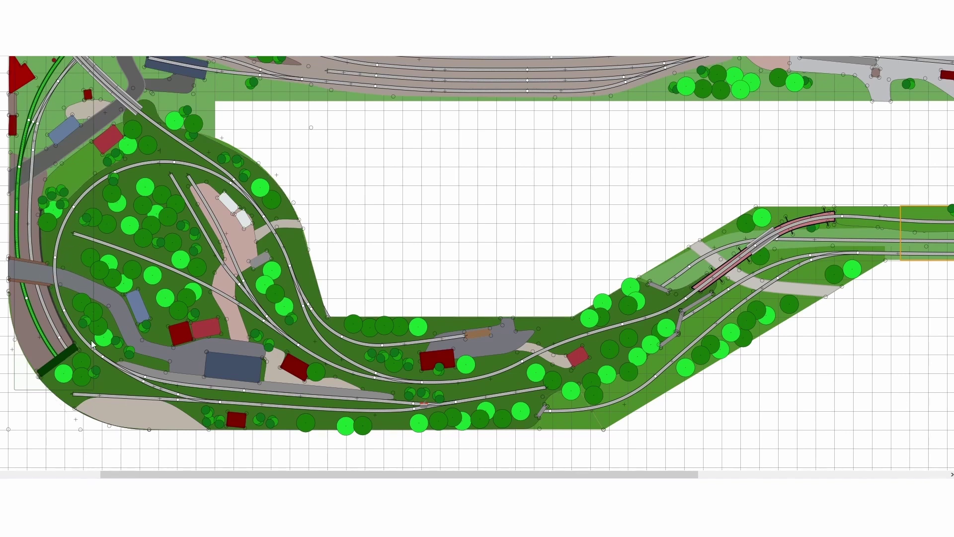
left_click(256, 359)
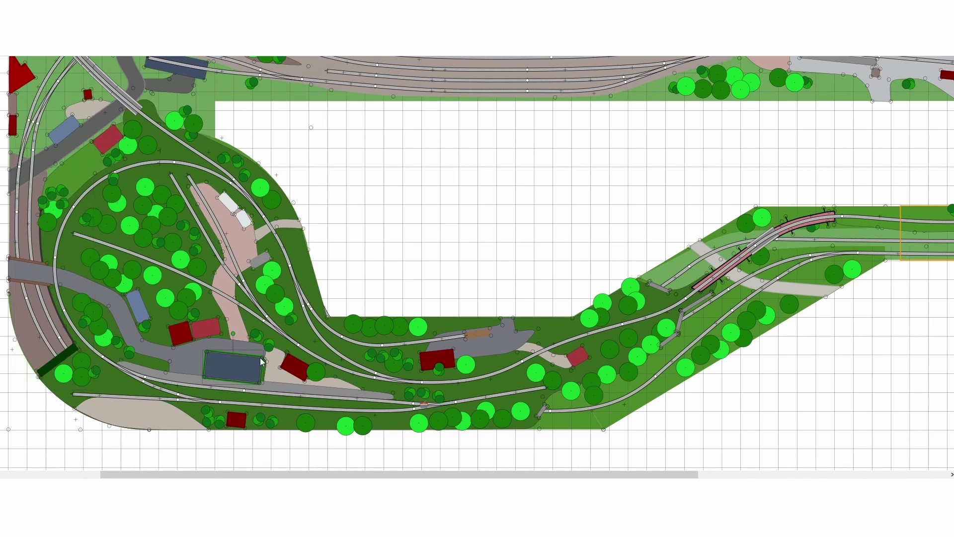
Examine the tunnel portals and bridge on the diagonal section and the tracks around the right-hand turnback
scroll(264, 203, "right", 5)
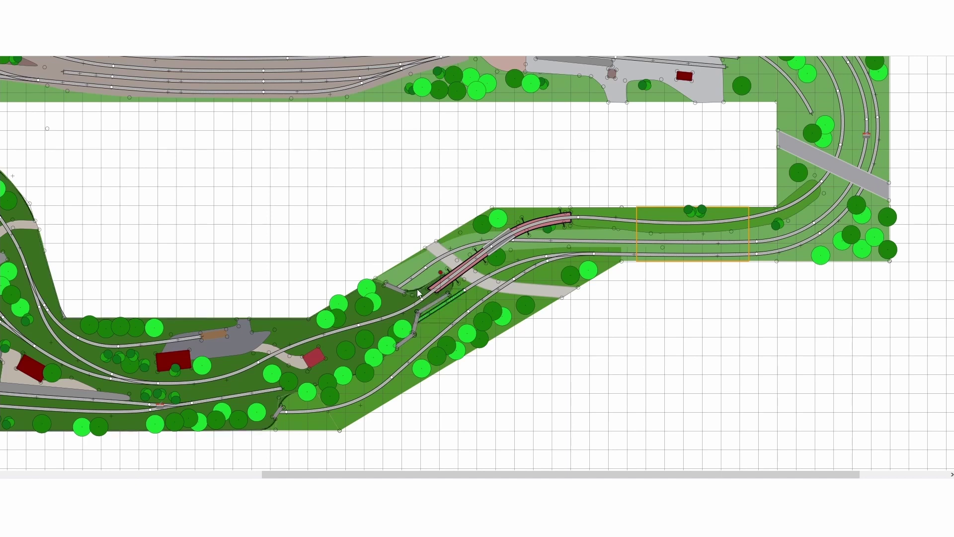
scroll(381, 320, "up", 1)
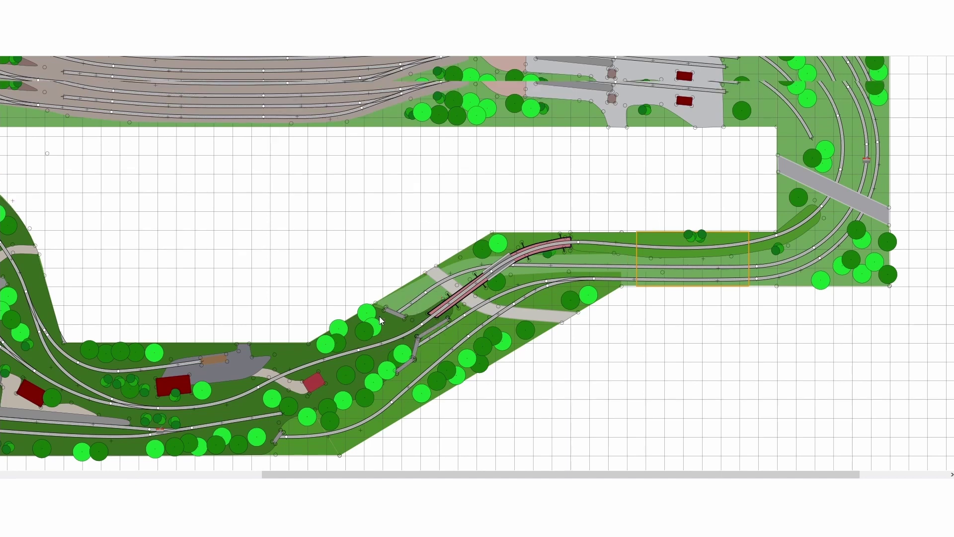
scroll(381, 320, "up", 5)
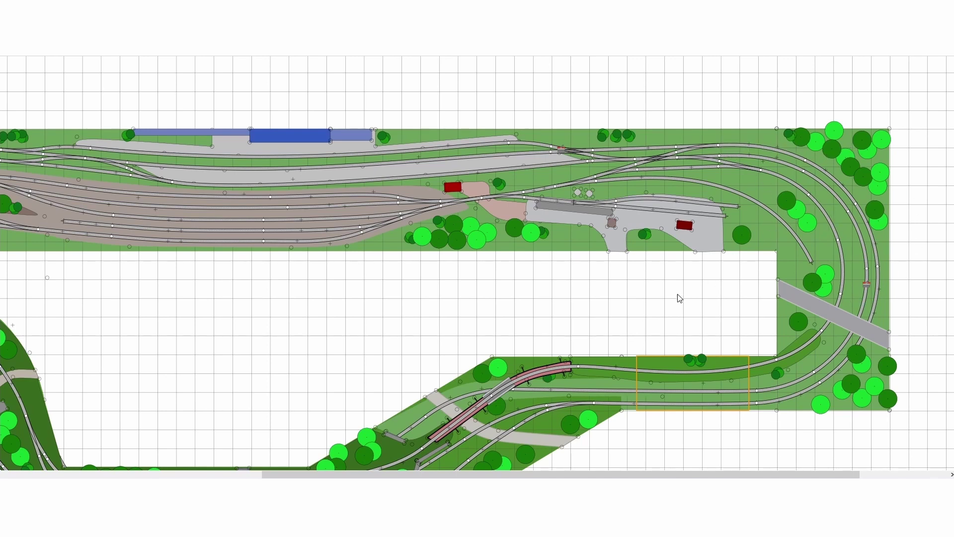
scroll(496, 380, "down", 2)
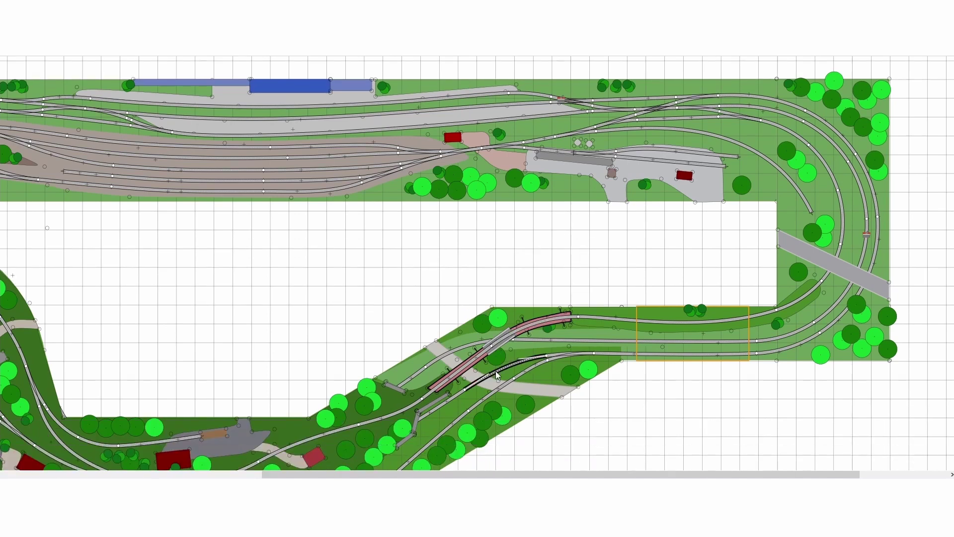
scroll(496, 381, "down", 1)
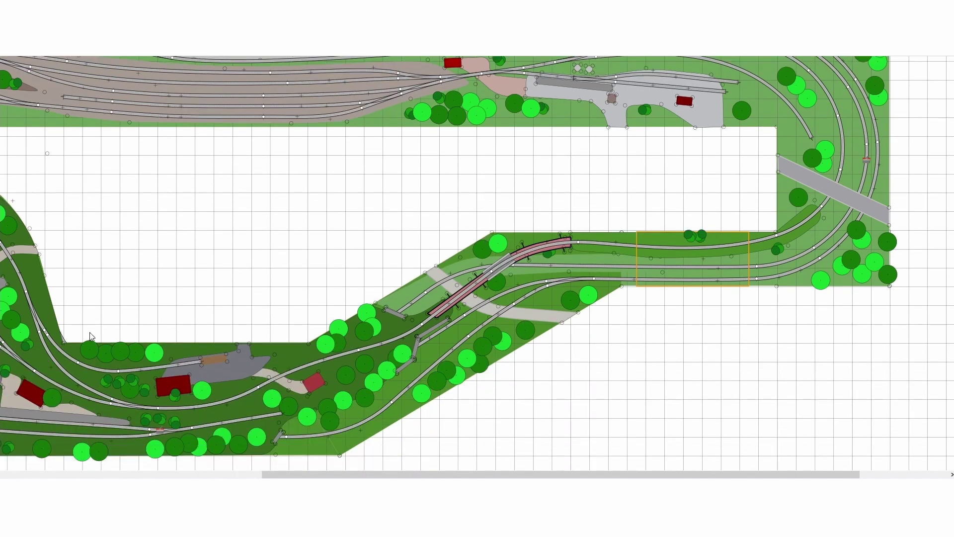
scroll(550, 248, "up", 3)
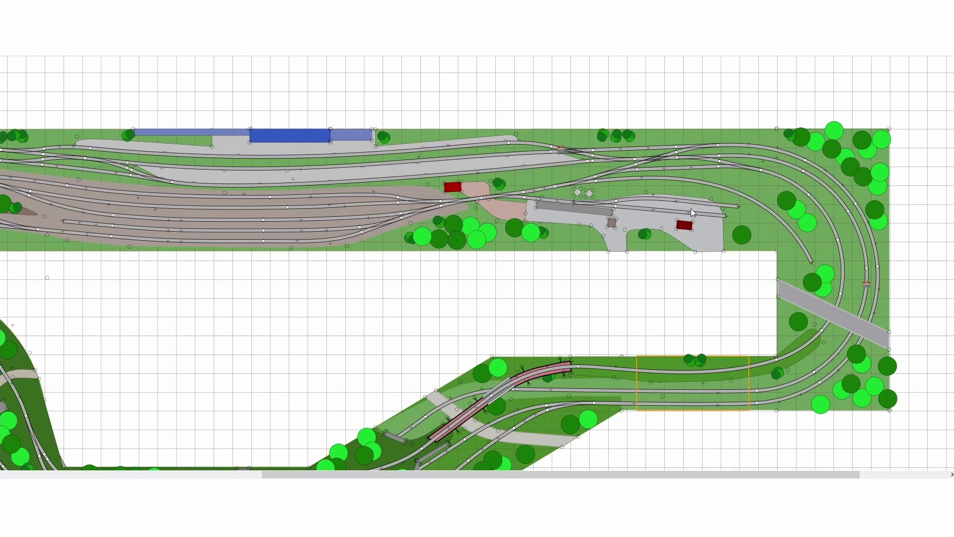
Highlight the two sidings in the grey freight area near the right-hand turnback, as a group and individually
left_click(691, 205)
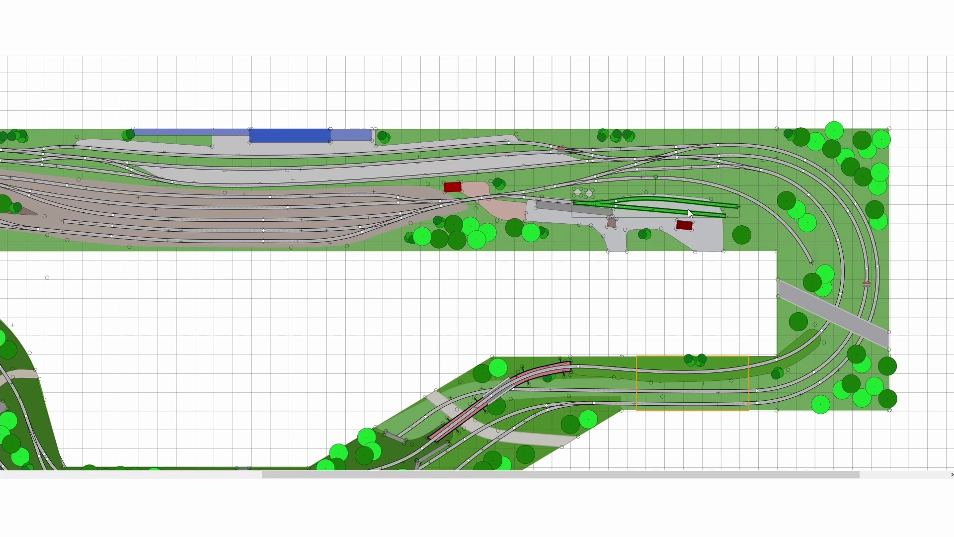
left_click(669, 298)
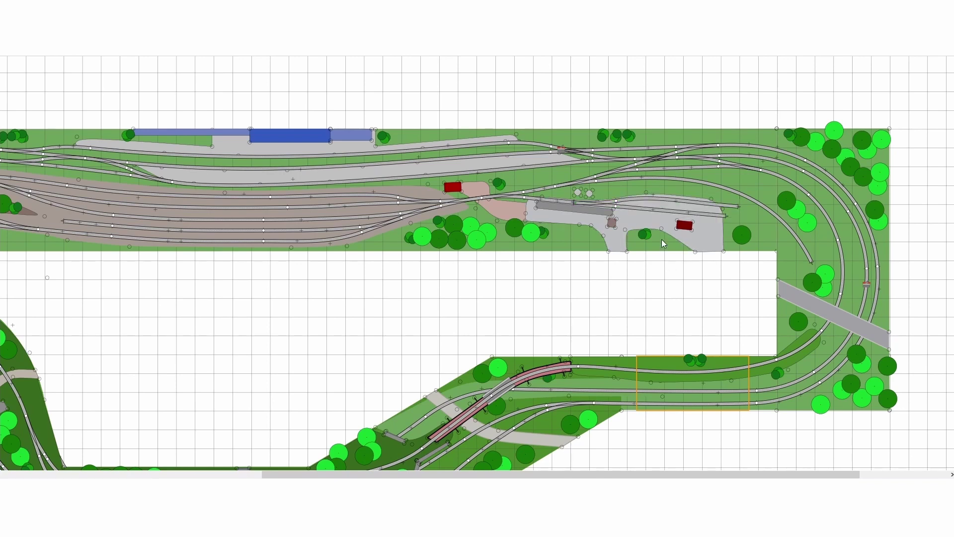
left_click(666, 203)
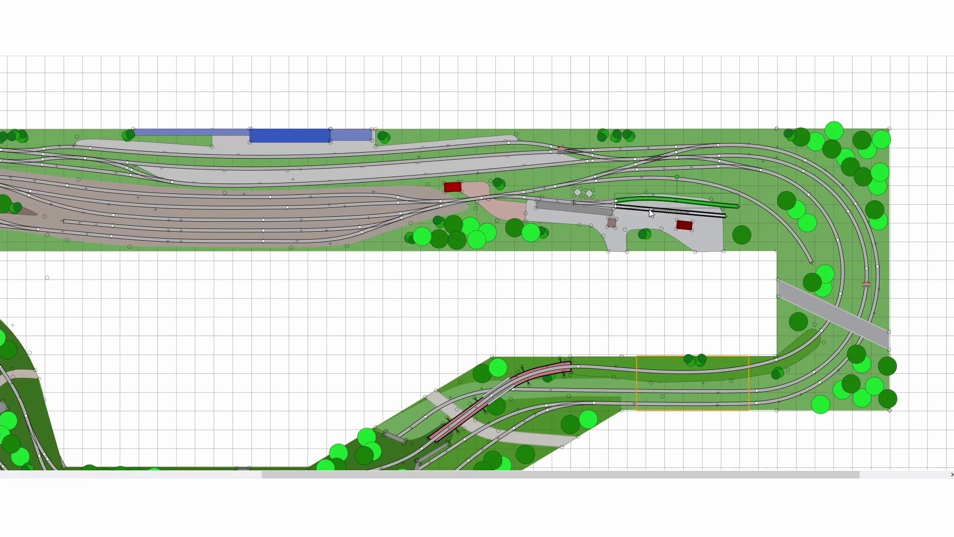
left_click(650, 210)
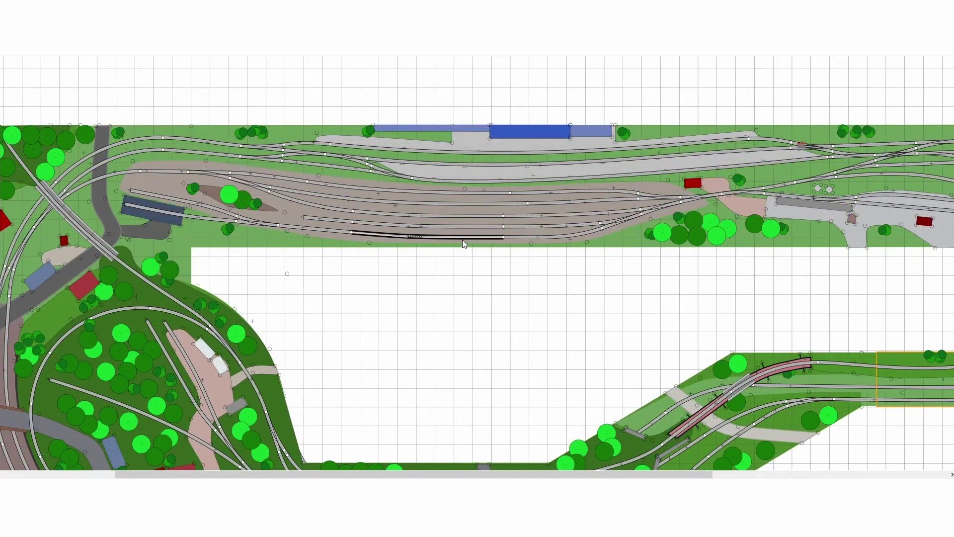
Highlight the front yard track and the tracks by the engine shed, and select the grey station platform between the main lines
left_click(552, 234)
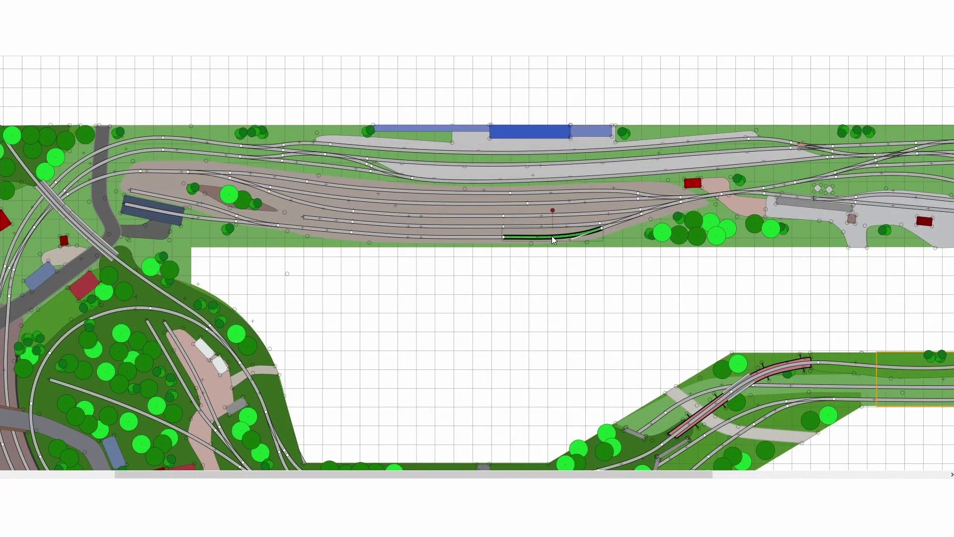
left_click(251, 223)
left_click(150, 209)
left_click(223, 212)
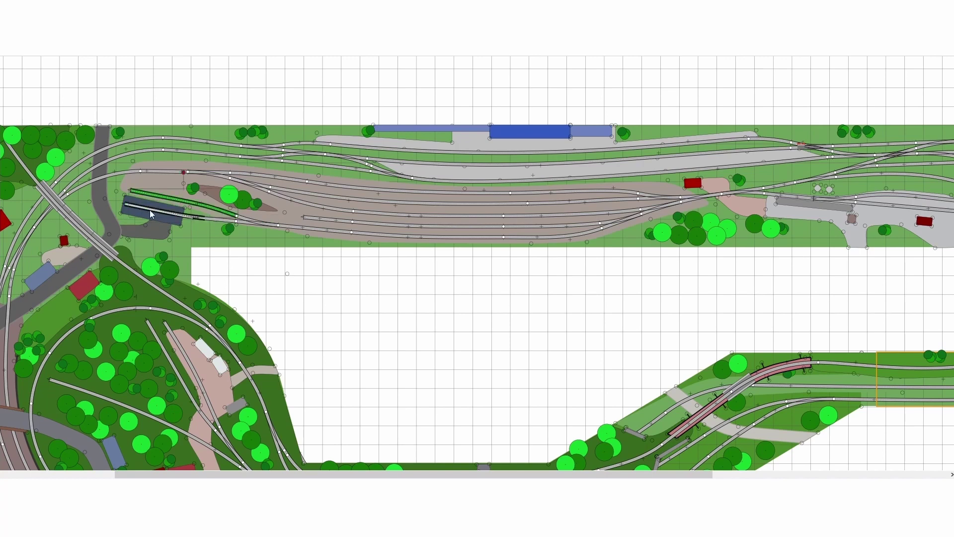
left_click(484, 238)
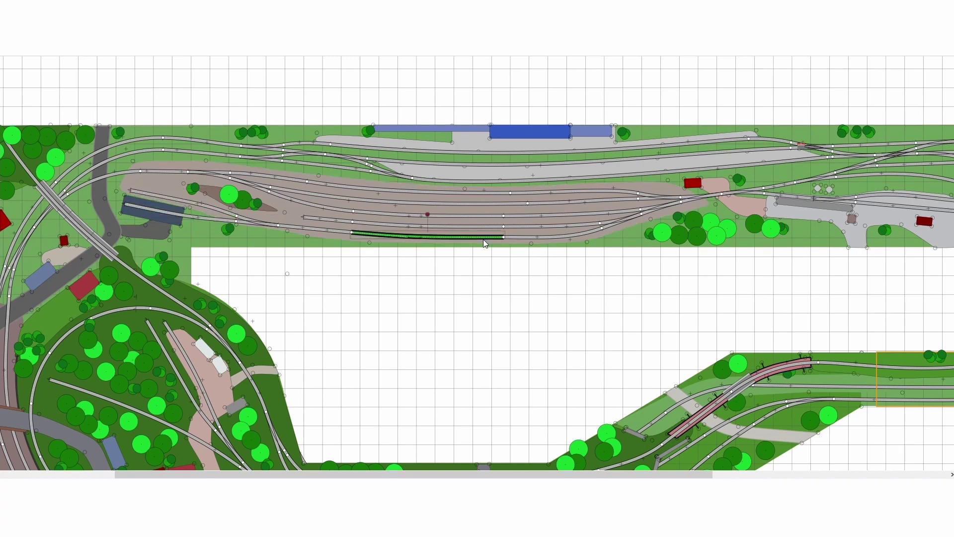
mouse_move(484, 238)
left_mouse_down()
mouse_move(483, 208)
mouse_move(490, 250)
mouse_move(489, 229)
left_mouse_up()
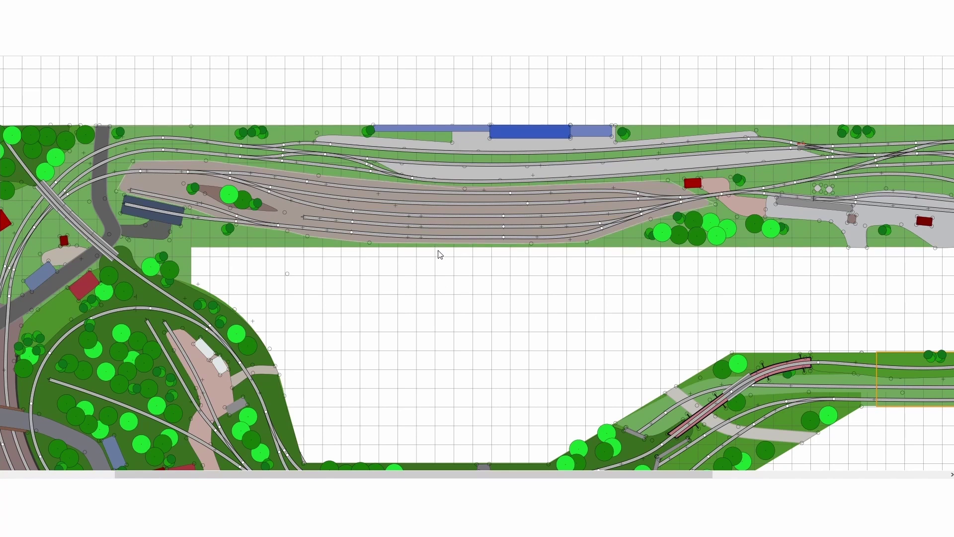
left_click(617, 142)
left_click(351, 158)
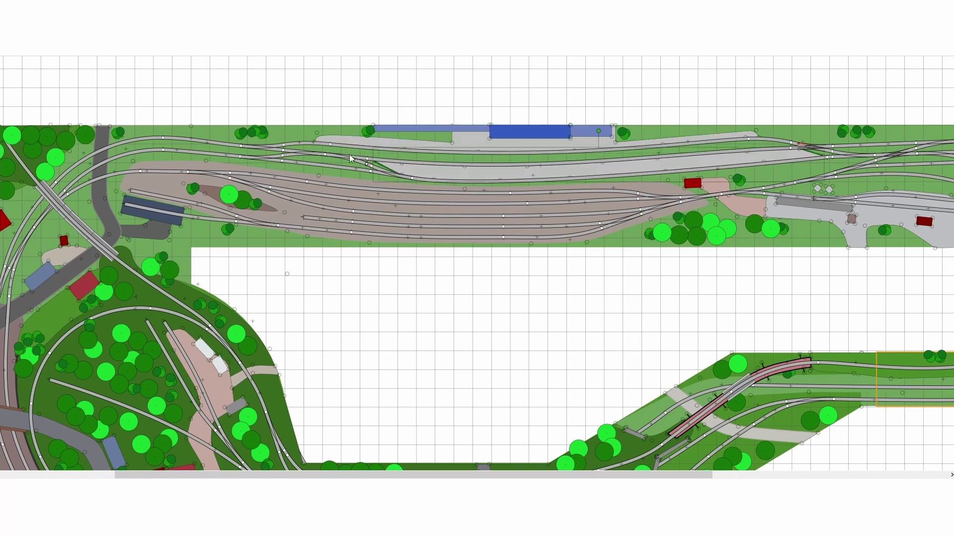
Select the orange-outlined section across the right-hand straight to point it out, and clear the selection
scroll(487, 288, "down", 3)
scroll(678, 285, "up", 4)
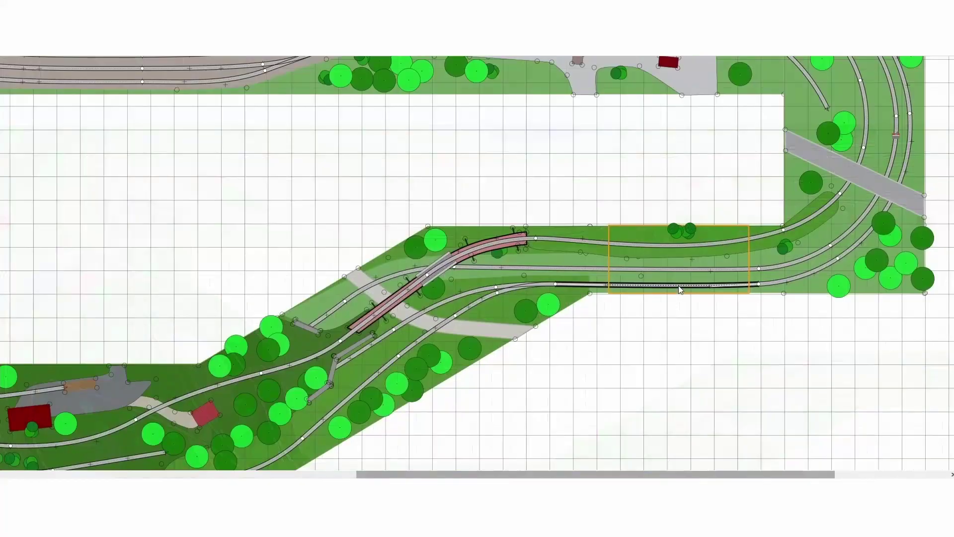
left_click(750, 261)
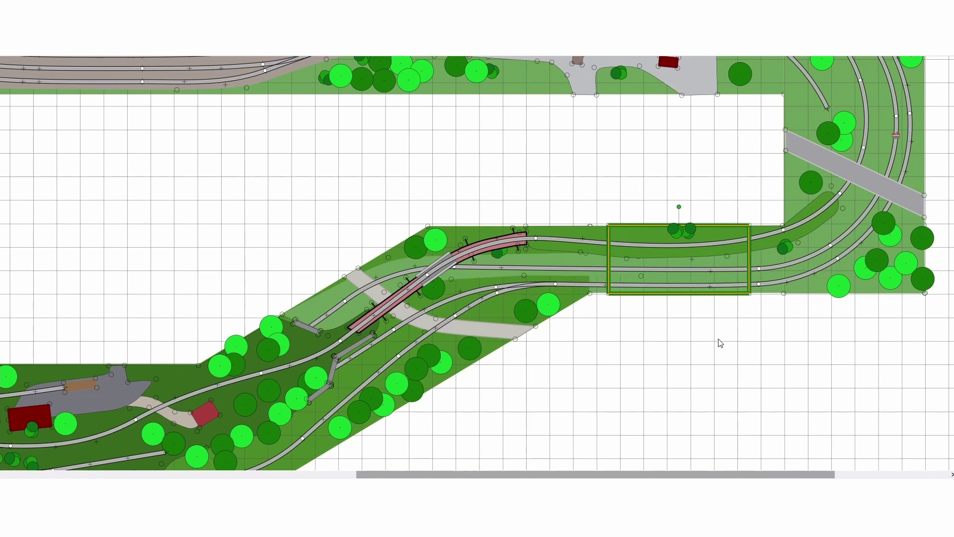
scroll(703, 373, "down", 2)
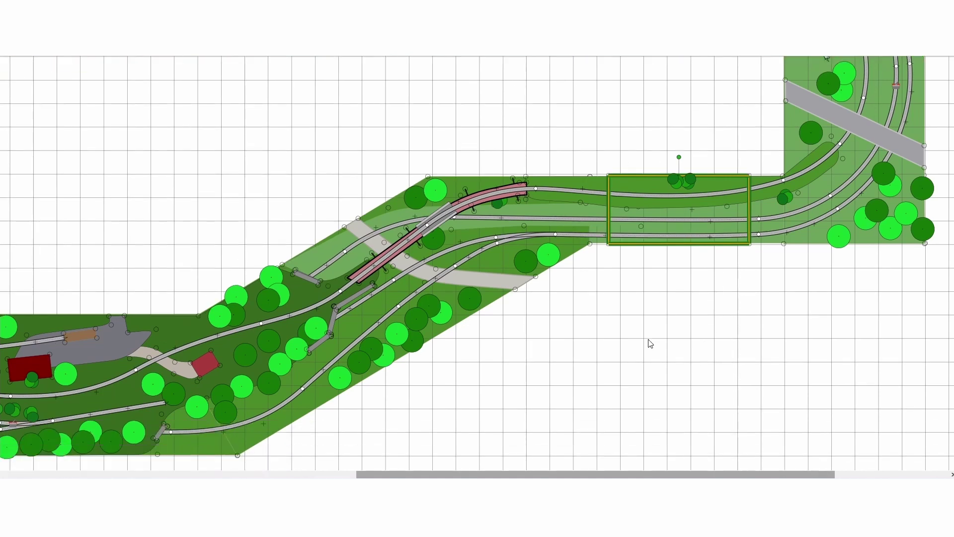
left_click(636, 253)
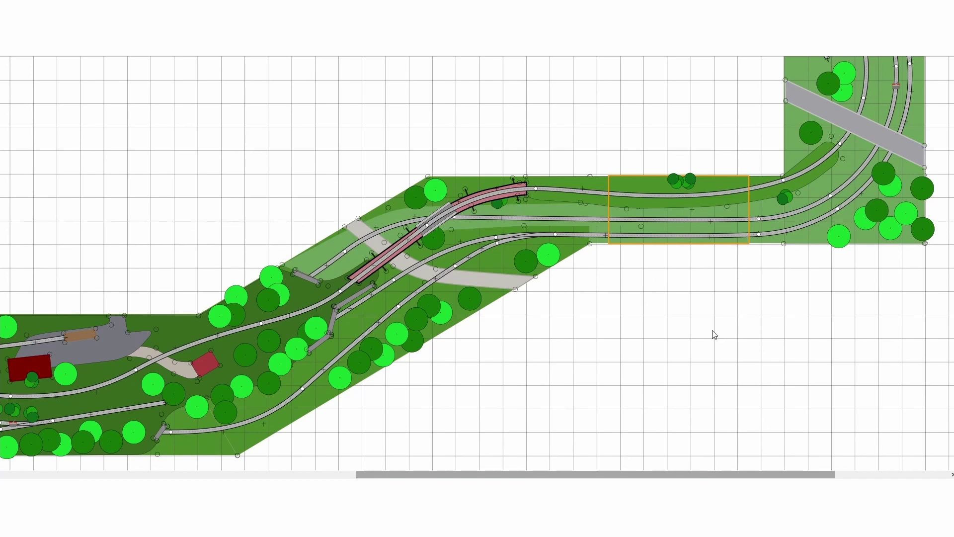